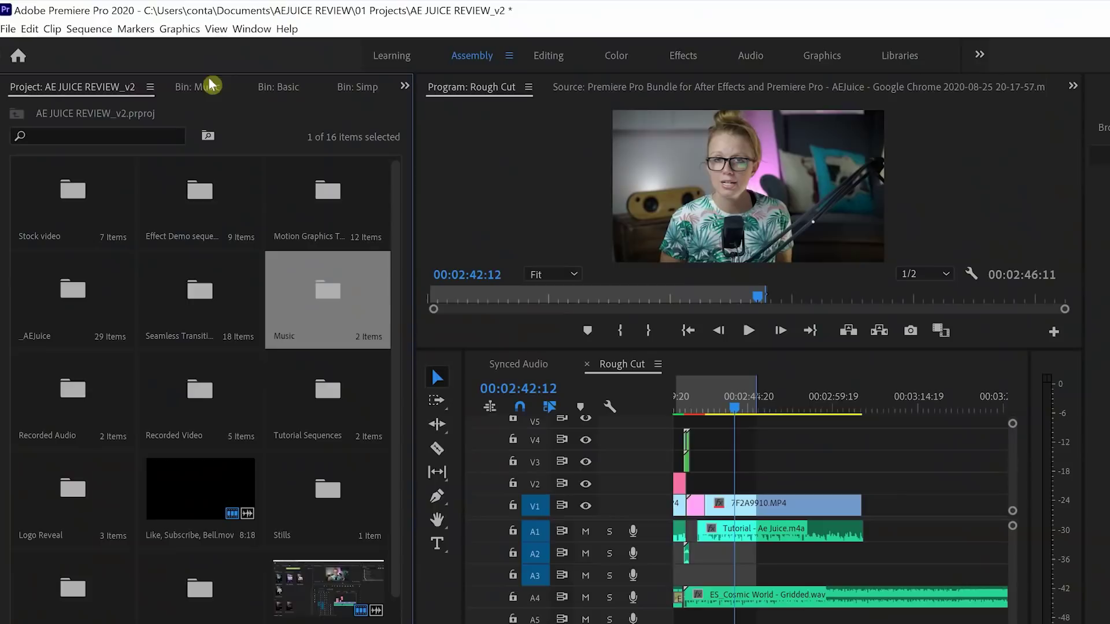
# - Open the AEJuice Pack Manager 3 panel from the Window > Extensions menu
pyautogui.click(251, 29)
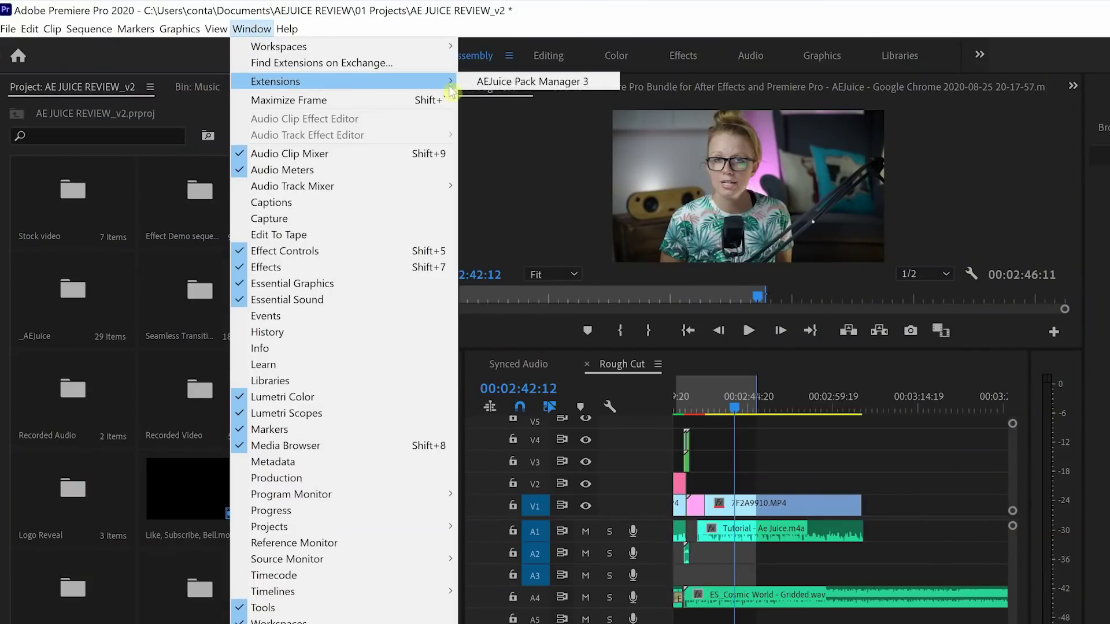
pyautogui.click(536, 84)
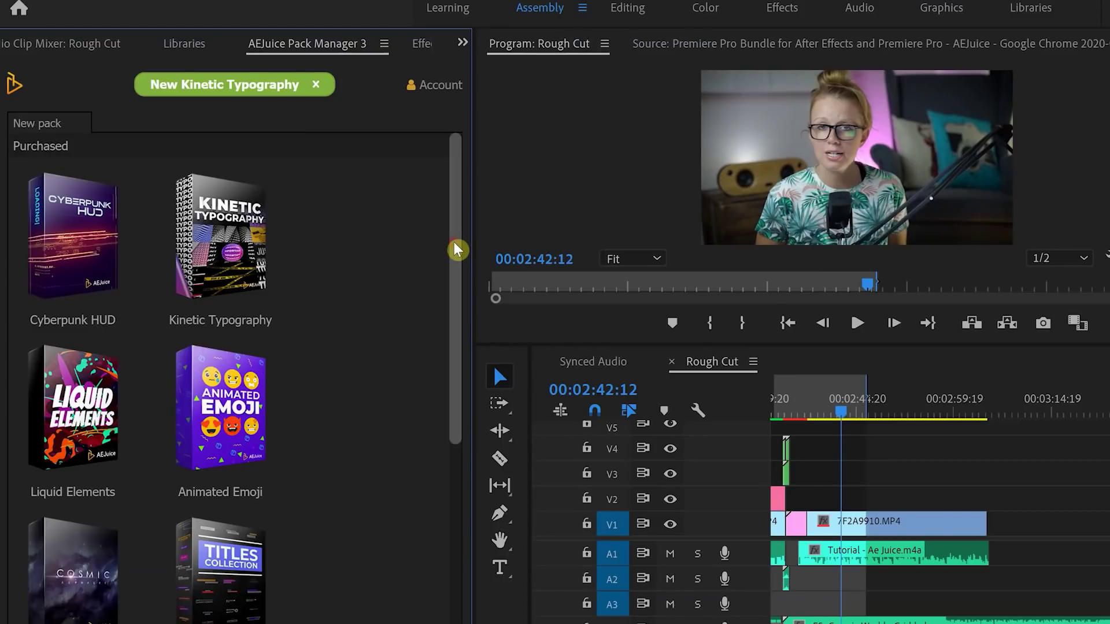
pyautogui.moveTo(453, 247); pyautogui.dragTo(383, 584)
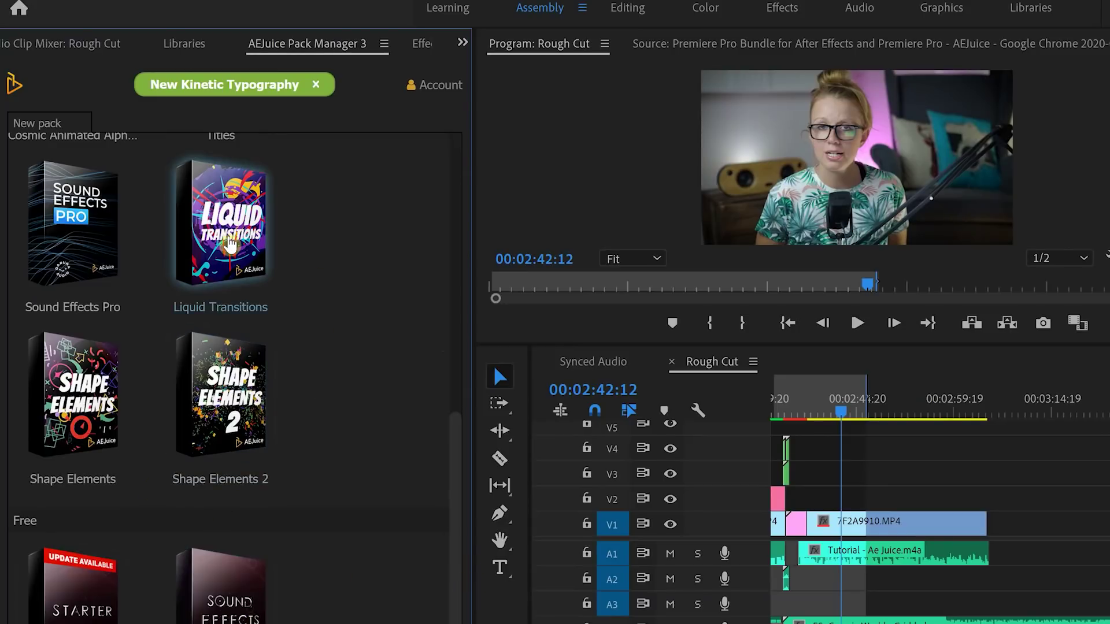
# - Browse the Liquid Transitions pack, then open a new tab showing the pack library
pyautogui.click(233, 243)
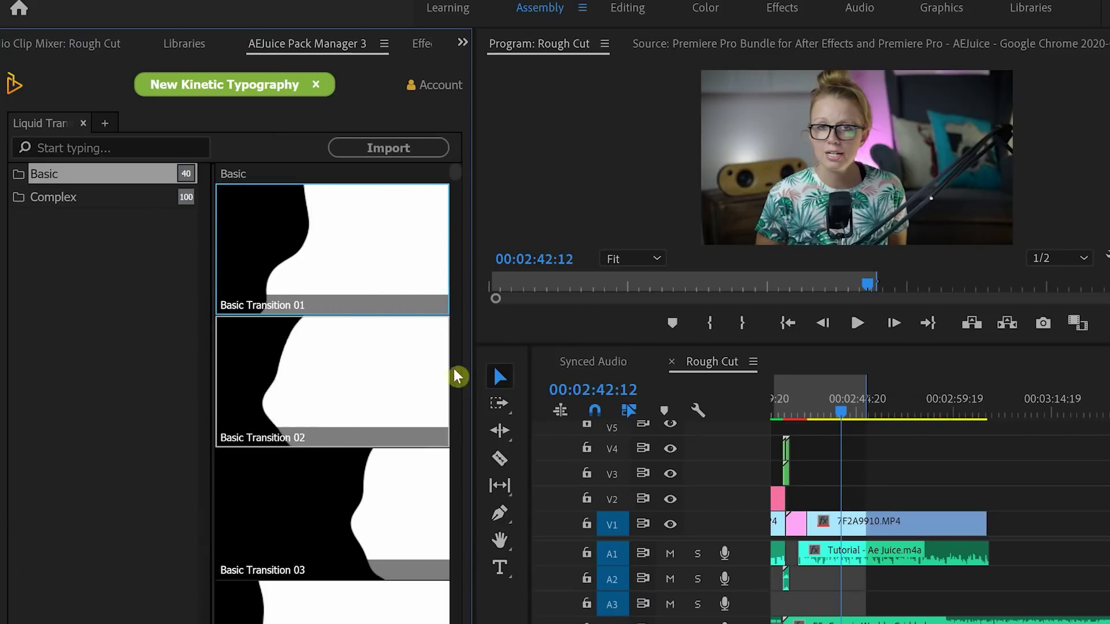
pyautogui.moveTo(460, 174); pyautogui.dragTo(461, 233)
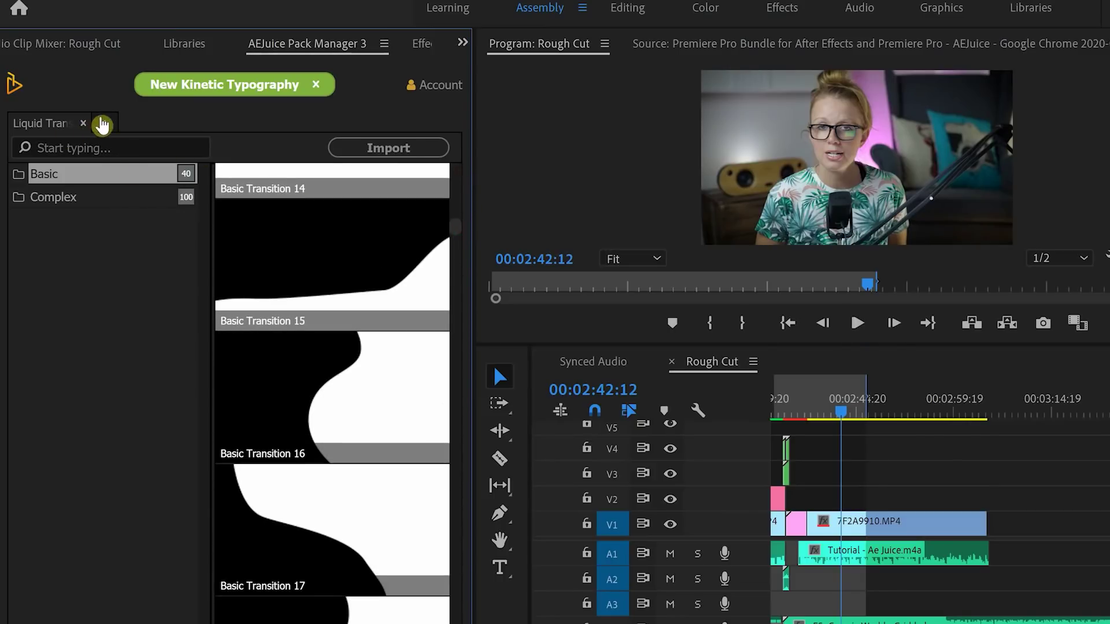
pyautogui.click(102, 124)
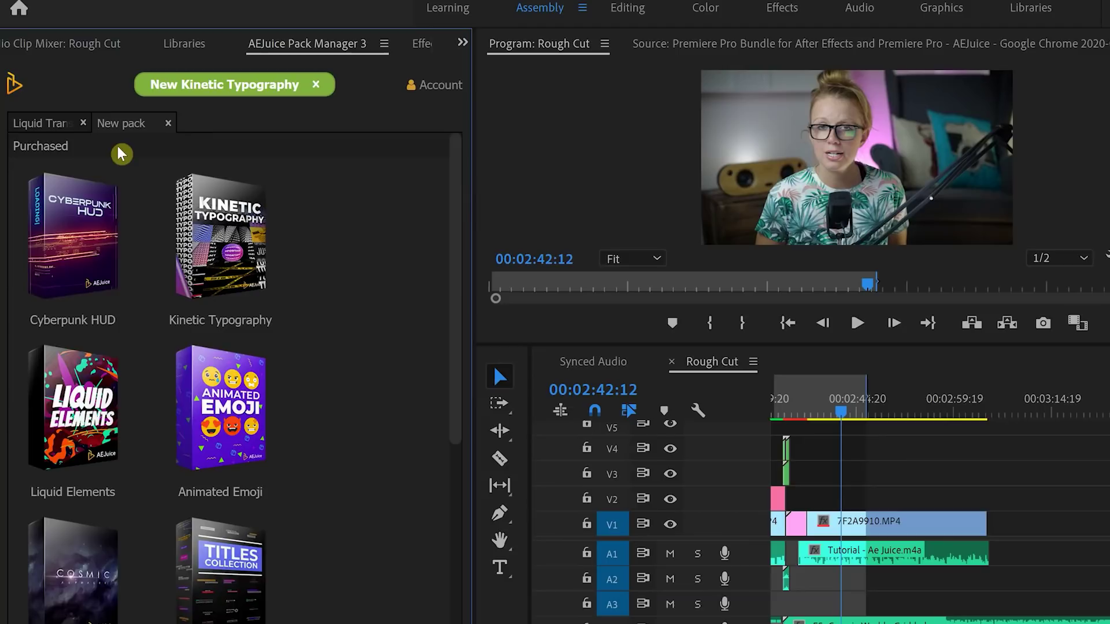
pyautogui.click(93, 385)
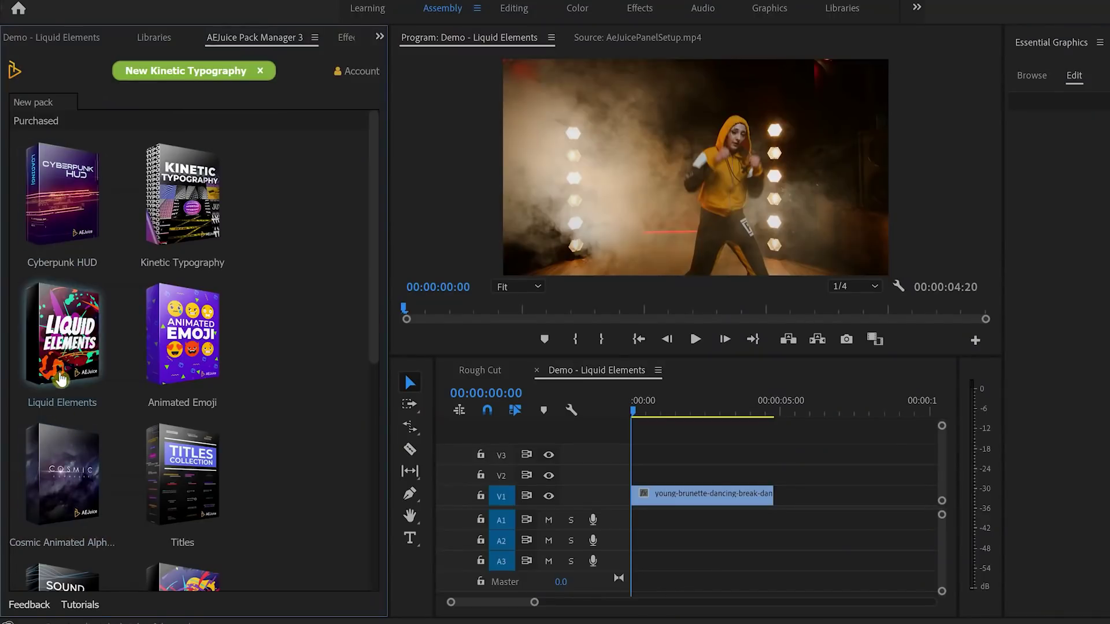
# - Open Liquid Elements and browse its Electricity, Impacts and Swishes Power previews
pyautogui.click(62, 405)
pyautogui.click(68, 258)
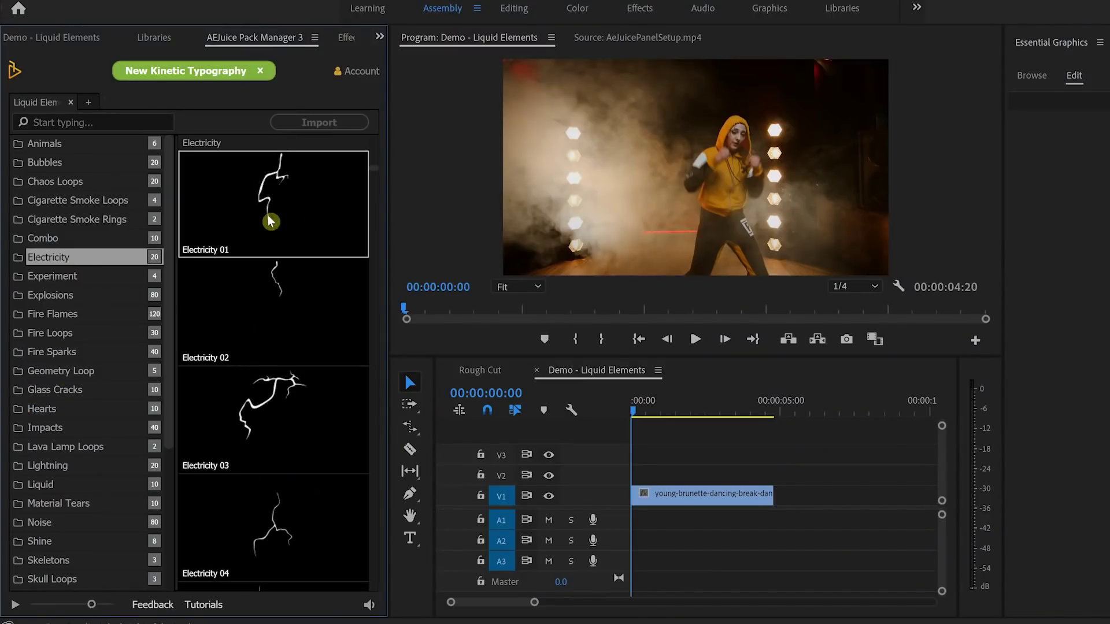
pyautogui.click(121, 427)
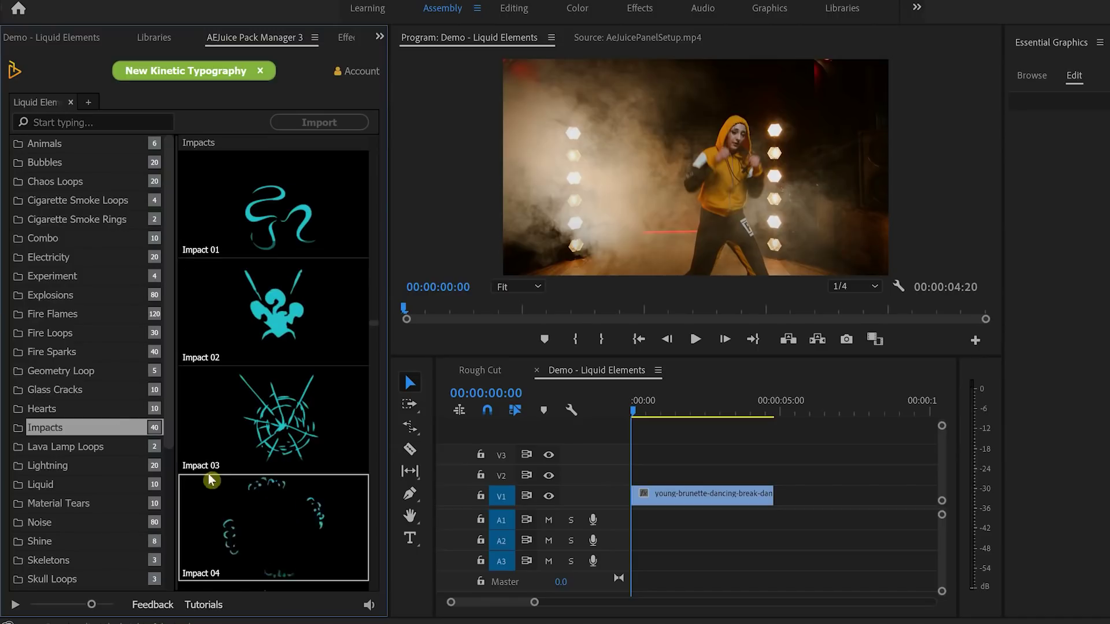
pyautogui.moveTo(169, 399); pyautogui.dragTo(160, 559)
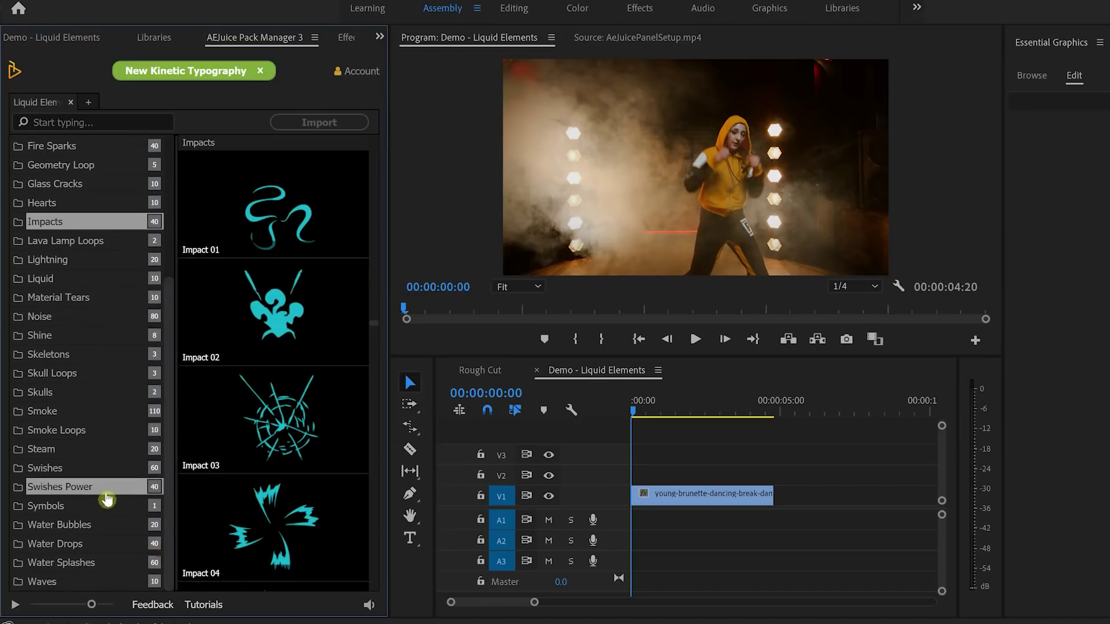
pyautogui.click(107, 468)
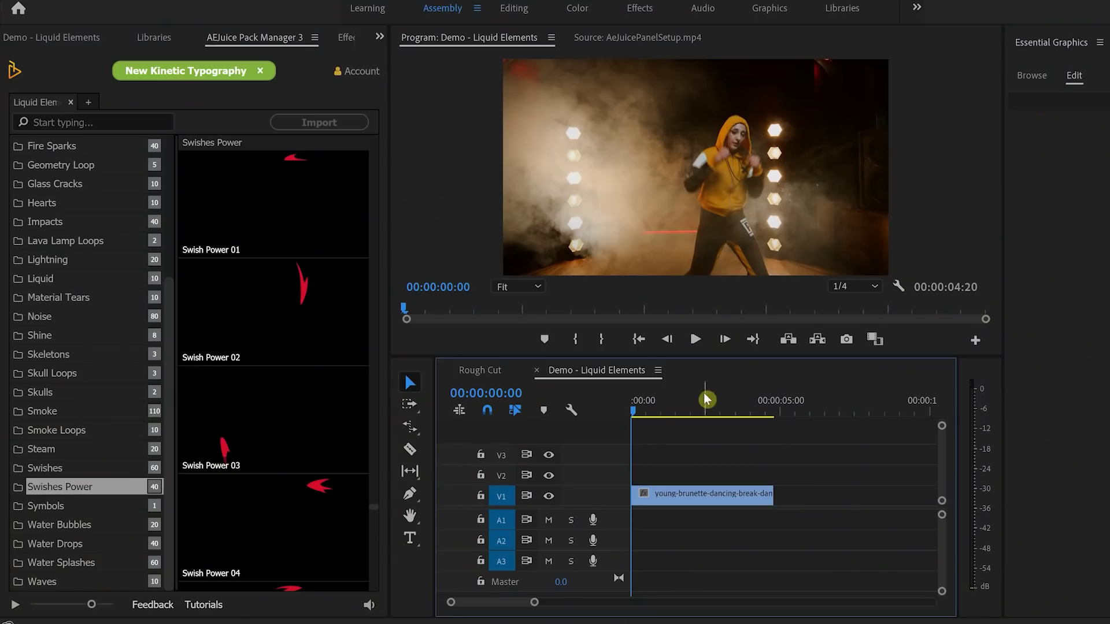
# - Play the dancer footage to find the punch moment, then return to Impacts
pyautogui.moveTo(706, 398); pyautogui.dragTo(648, 408)
pyautogui.press('space')
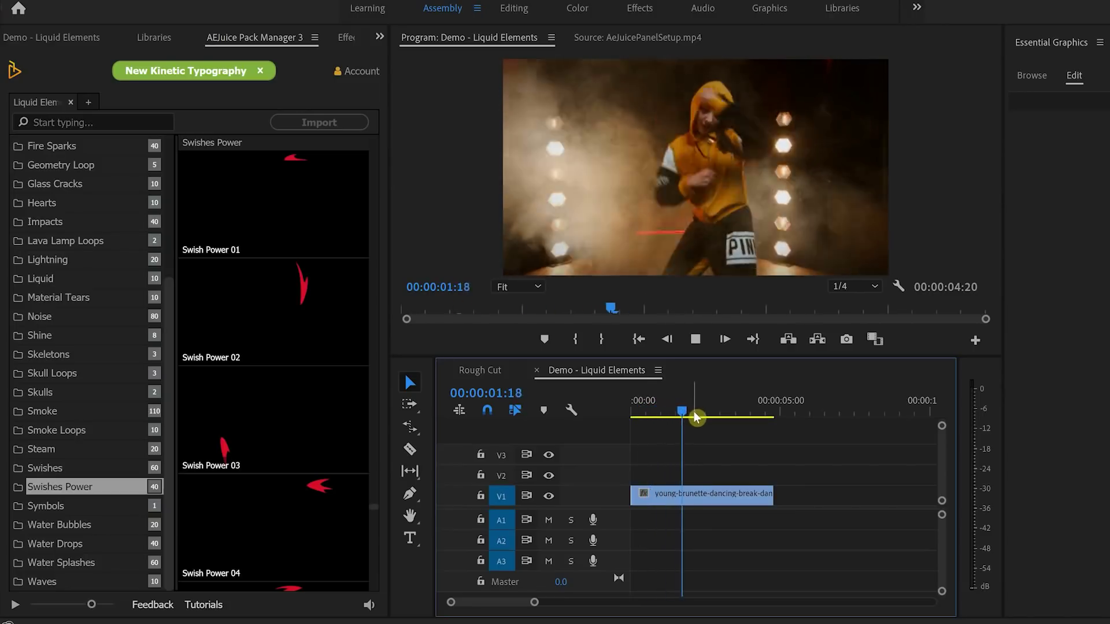
pyautogui.press('space')
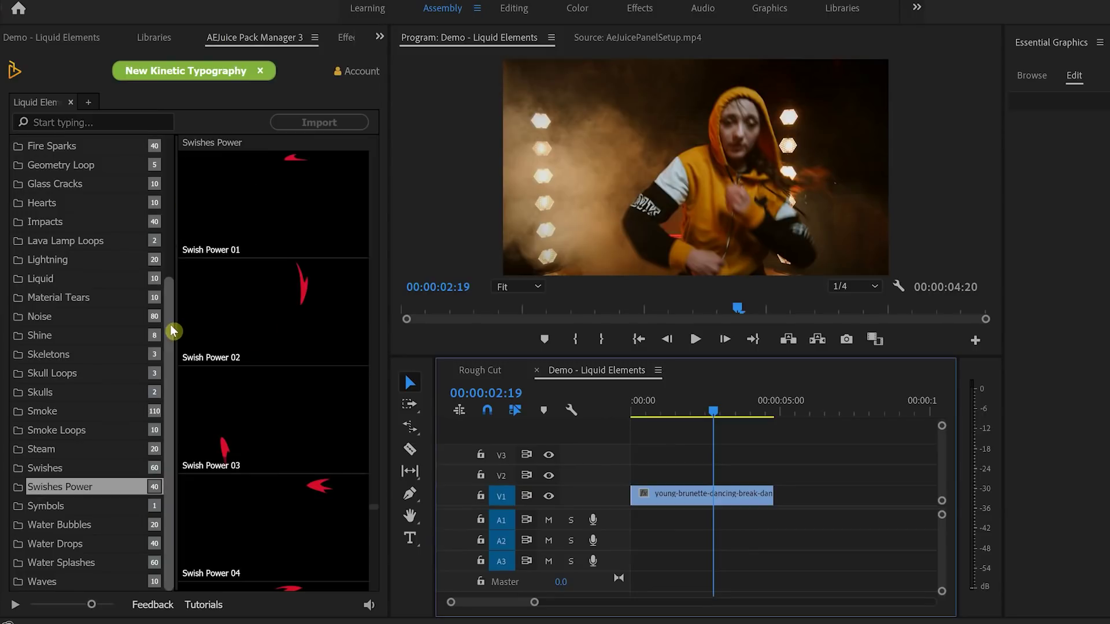
pyautogui.scroll(3, 173, 250)
pyautogui.click(78, 398)
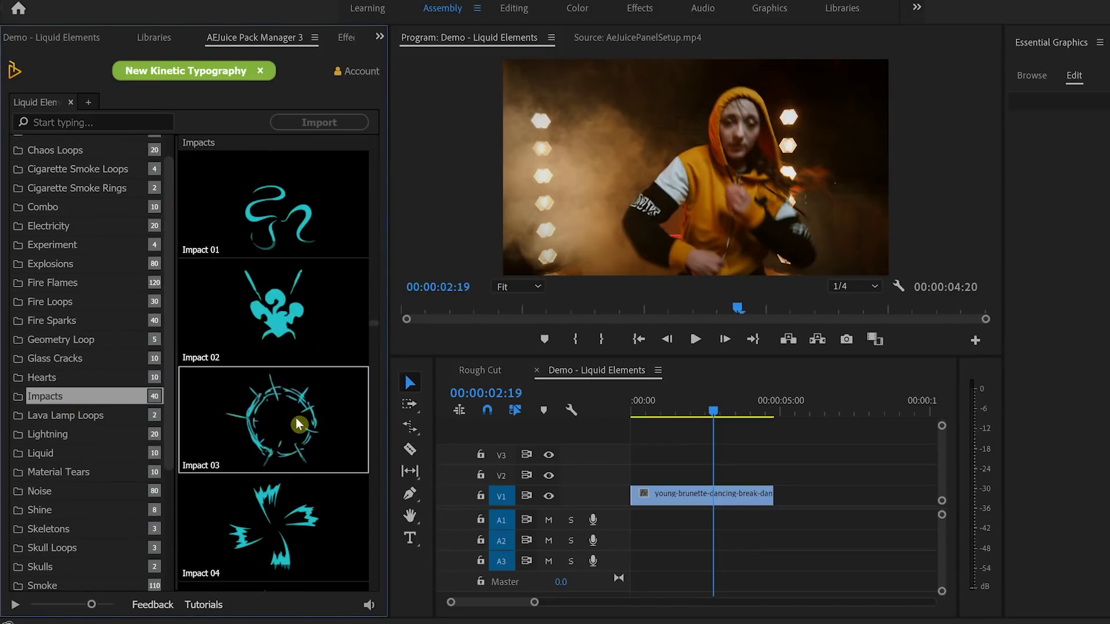
# - Add Impacts 01-1 on V2 at the punch moment, positioned at X 915, Y 452
pyautogui.doubleClick(284, 533)
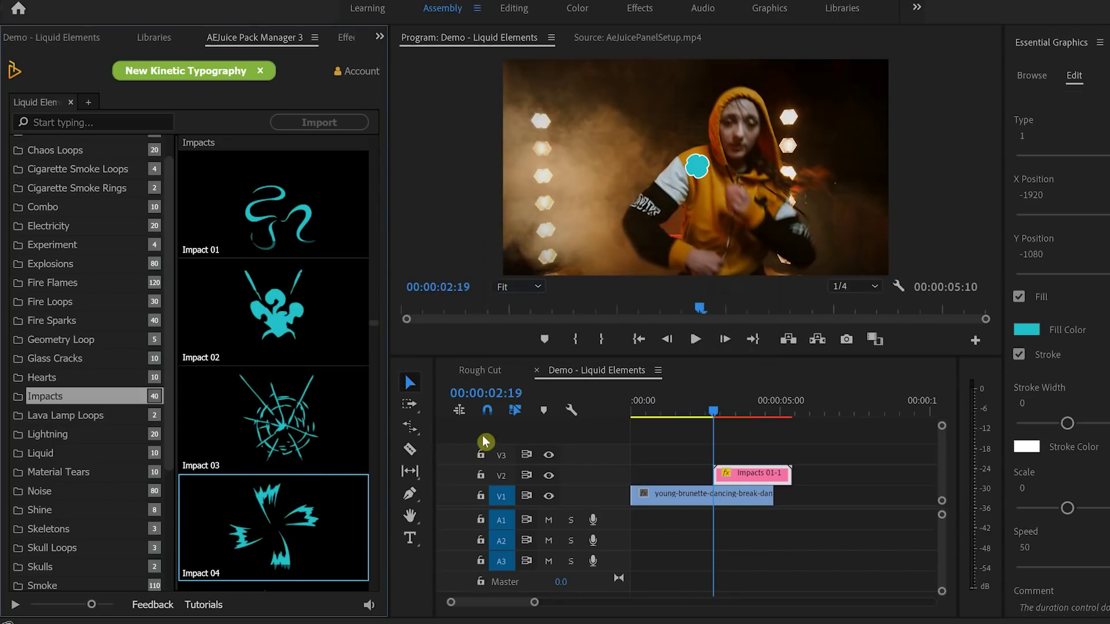
pyautogui.moveTo(691, 426); pyautogui.dragTo(709, 423)
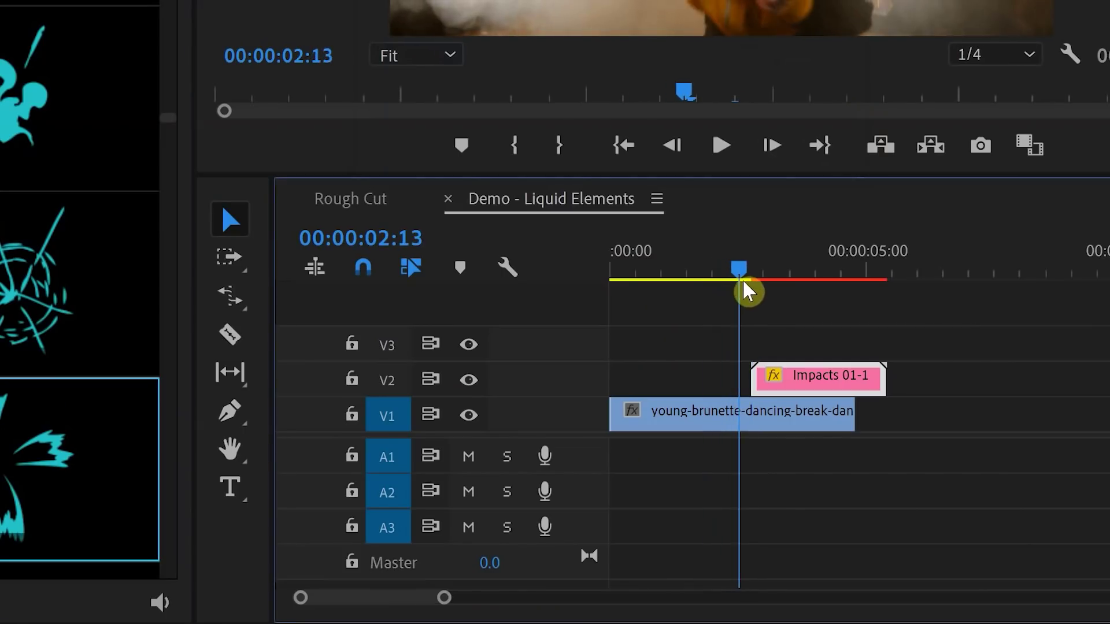
pyautogui.moveTo(743, 283); pyautogui.dragTo(737, 284)
pyautogui.moveTo(792, 379); pyautogui.dragTo(779, 378)
pyautogui.moveTo(734, 265); pyautogui.dragTo(762, 277)
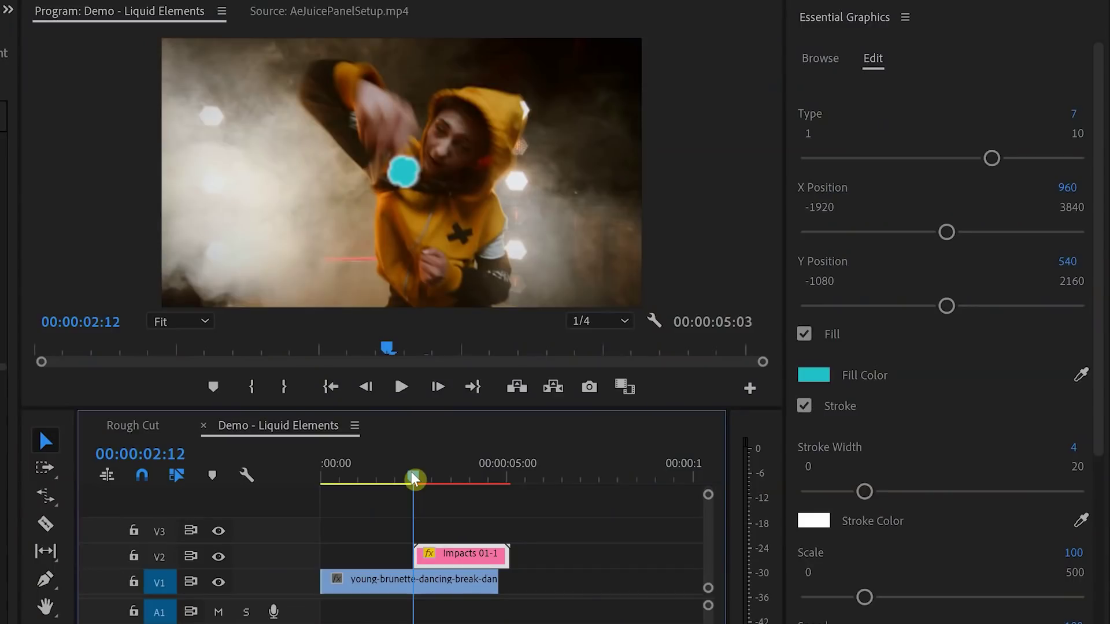
pyautogui.moveTo(949, 237); pyautogui.dragTo(941, 237)
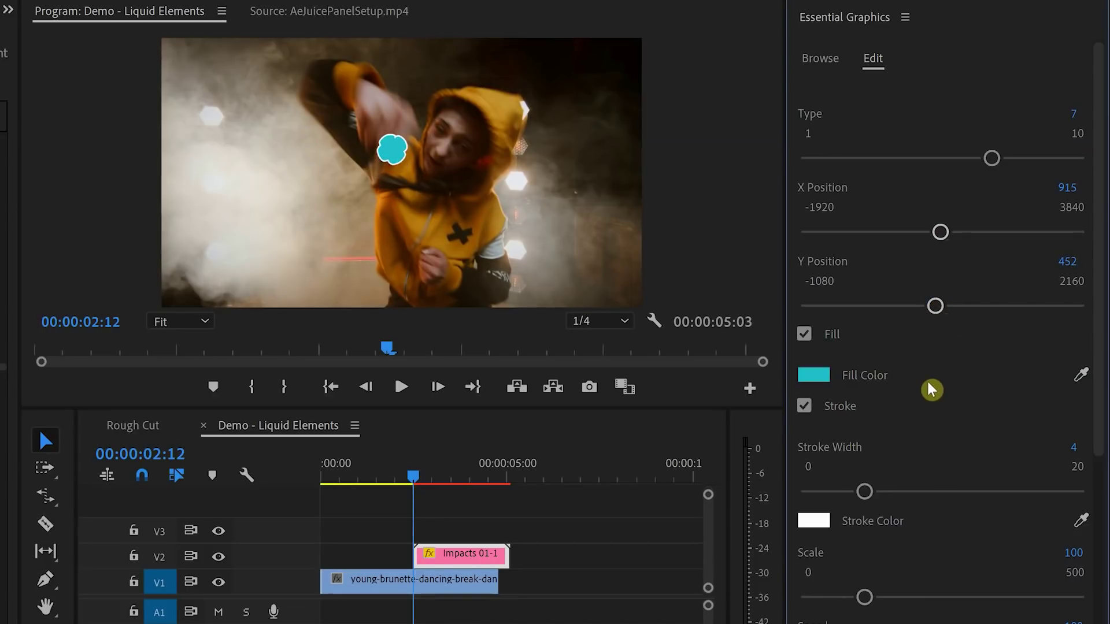
# - Change the impact element's fill colour to red
pyautogui.click(788, 375)
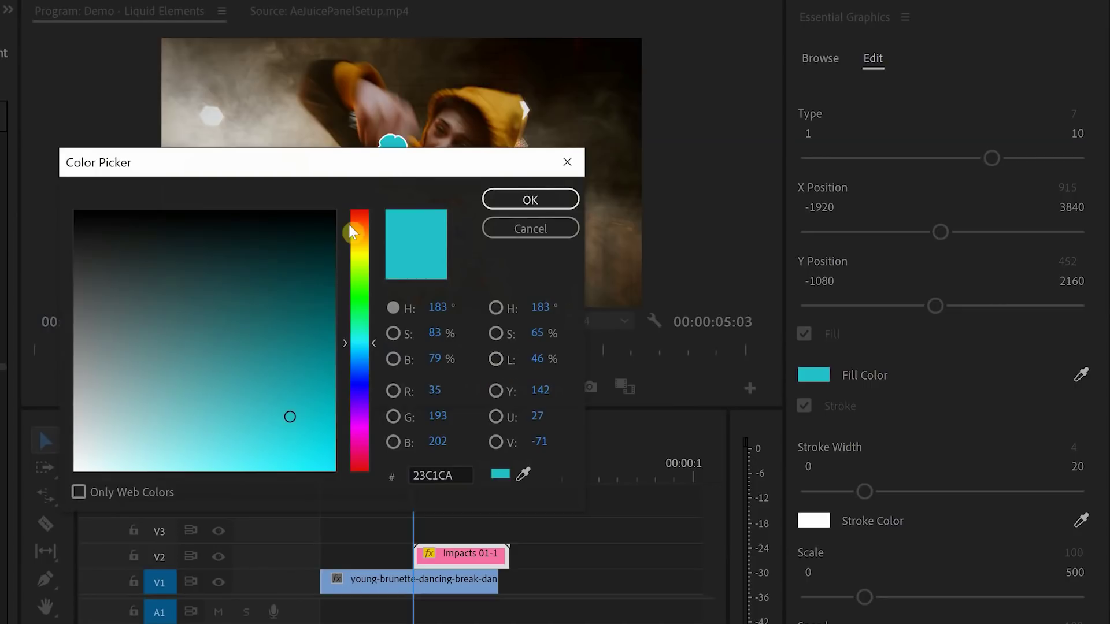
pyautogui.moveTo(350, 233); pyautogui.dragTo(360, 202)
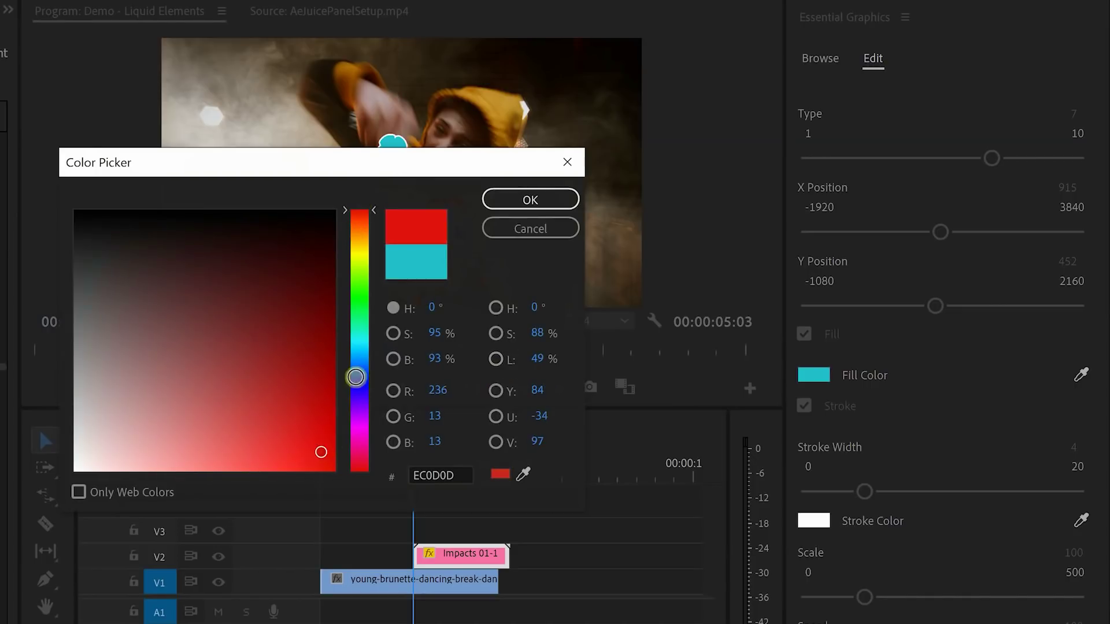
pyautogui.click(498, 202)
pyautogui.scroll(-2, 1101, 145)
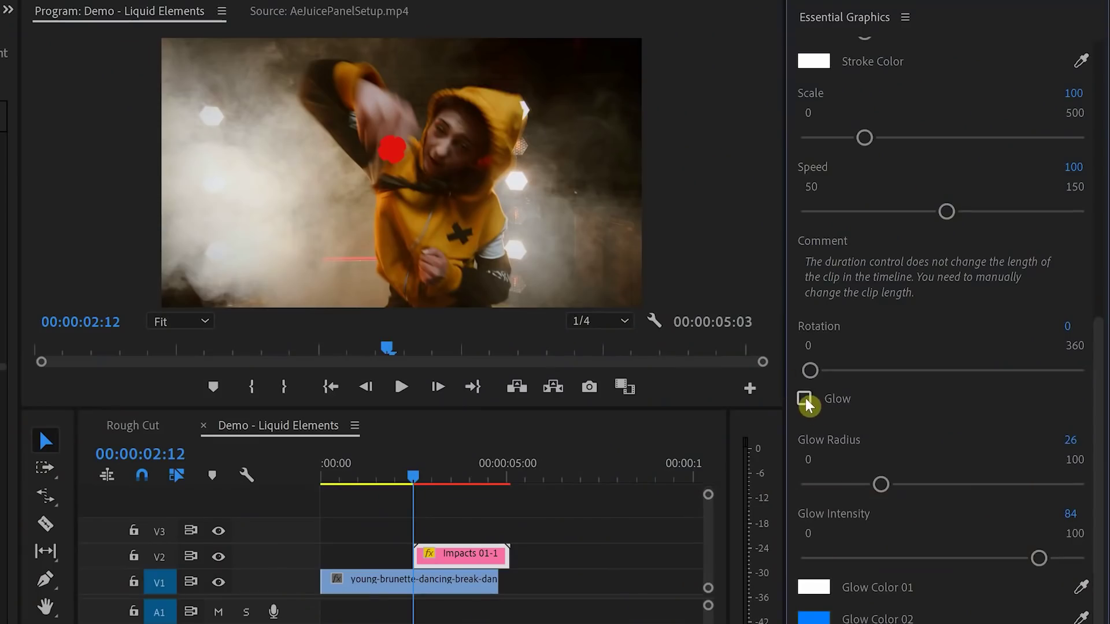
# - Enable Glow with Glow Color 02 set to yellow FFB200, and preview it
pyautogui.click(805, 400)
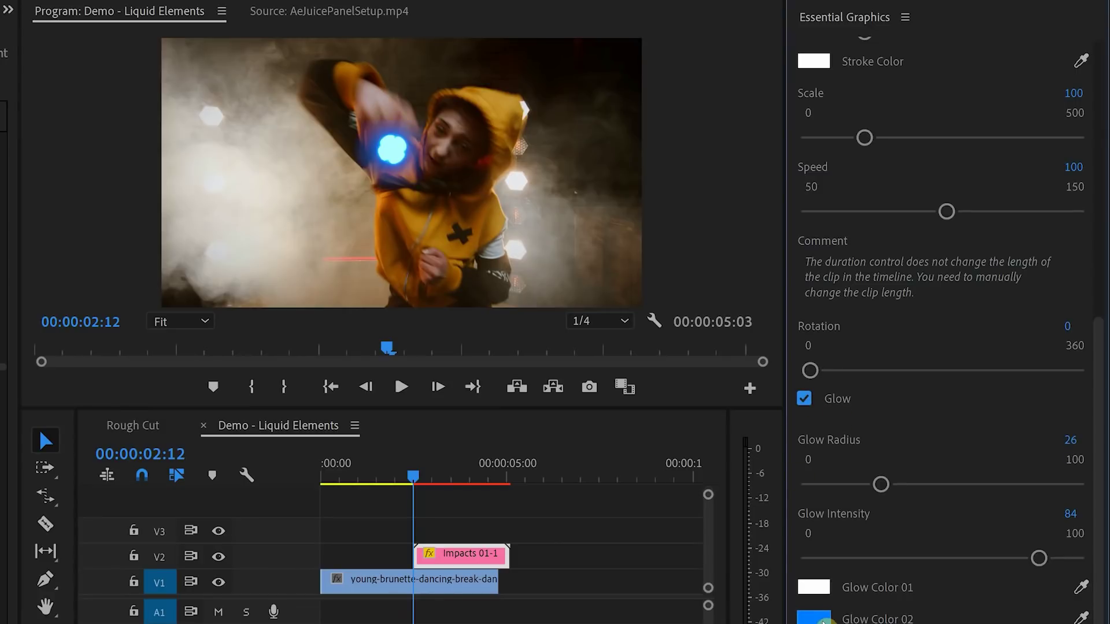
pyautogui.click(814, 618)
pyautogui.moveTo(359, 254); pyautogui.dragTo(357, 243)
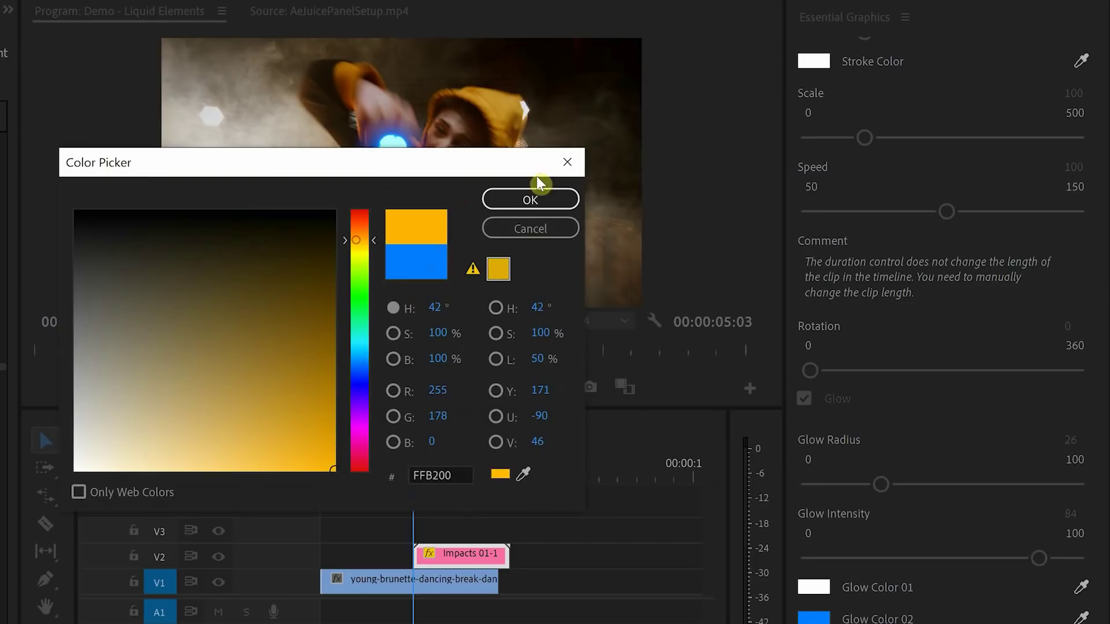
pyautogui.click(535, 195)
pyautogui.click(404, 476)
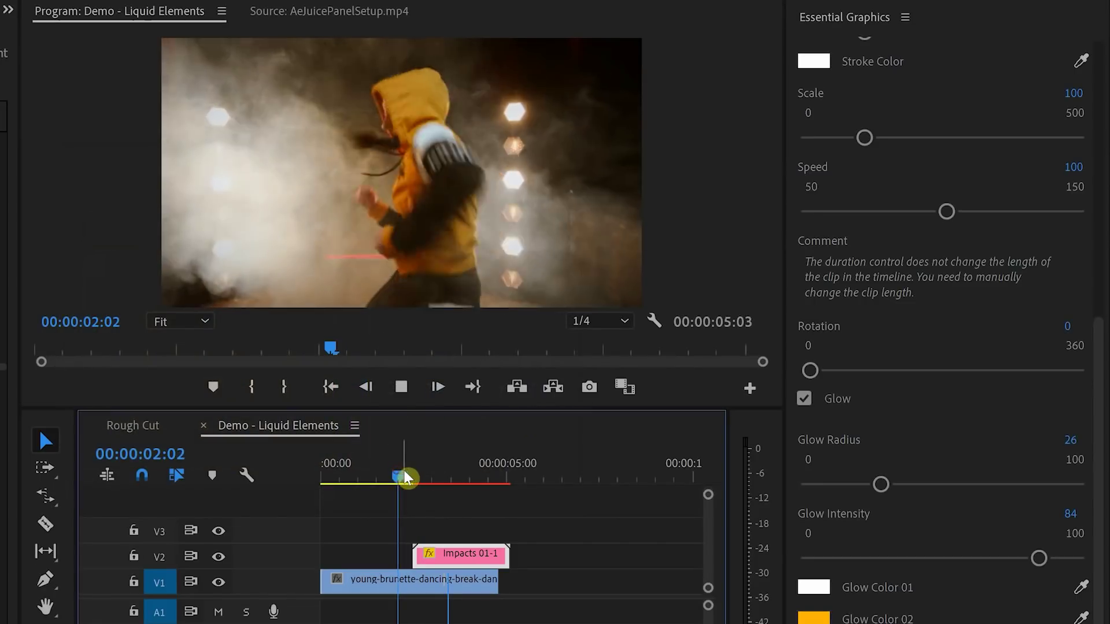
pyautogui.press('space')
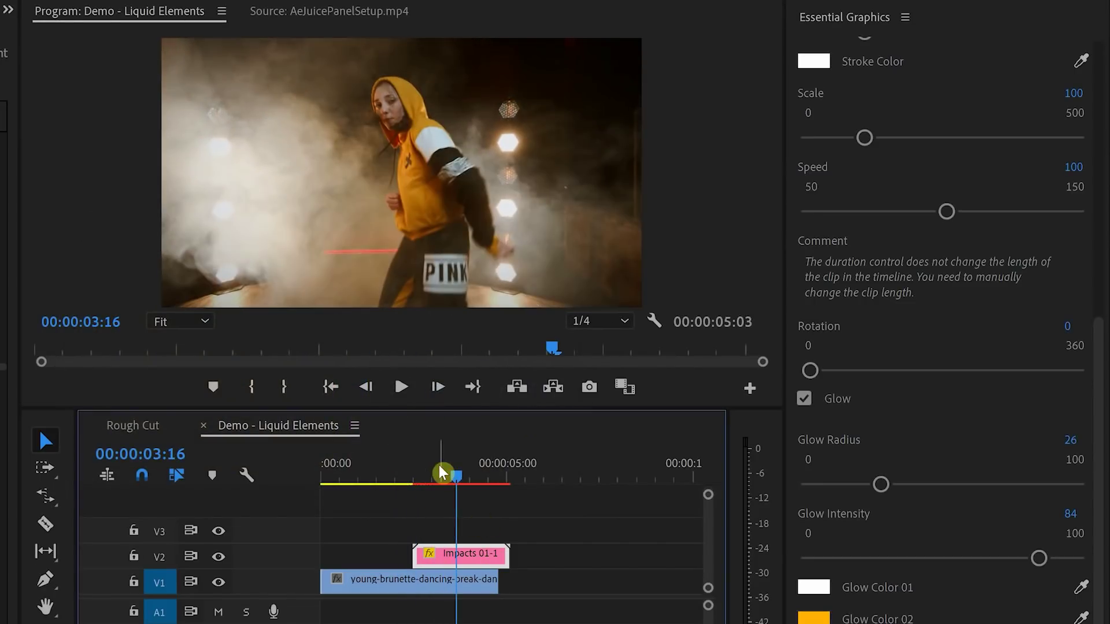
pyautogui.moveTo(460, 484); pyautogui.dragTo(415, 484)
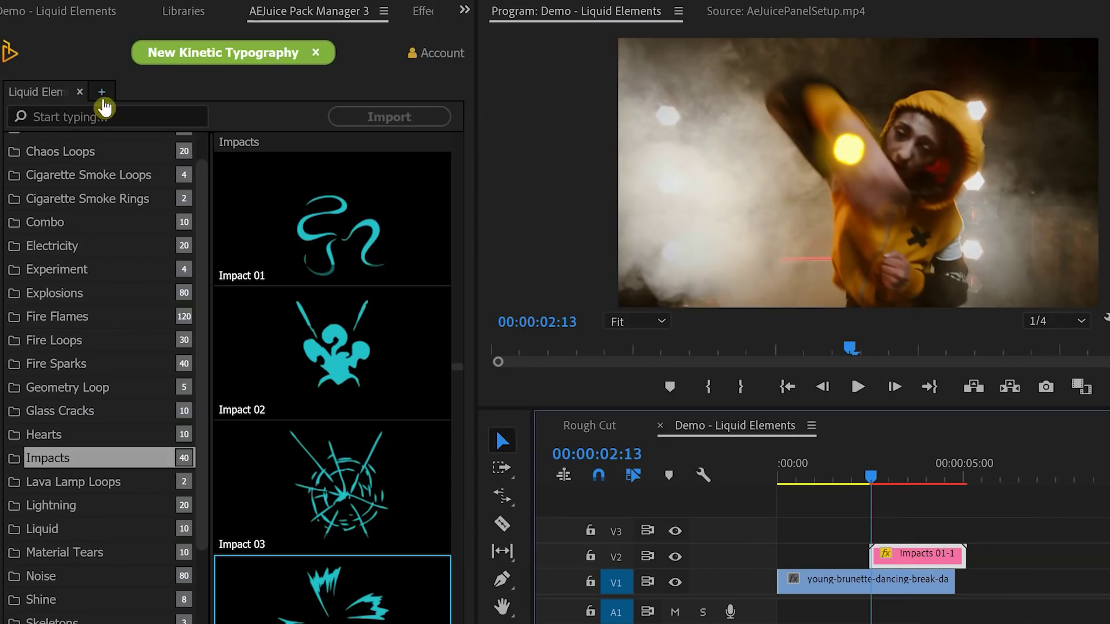
# - Search 'hi' in the Sound Effects Pro pack and preview hit_01 and hit_02
pyautogui.click(102, 93)
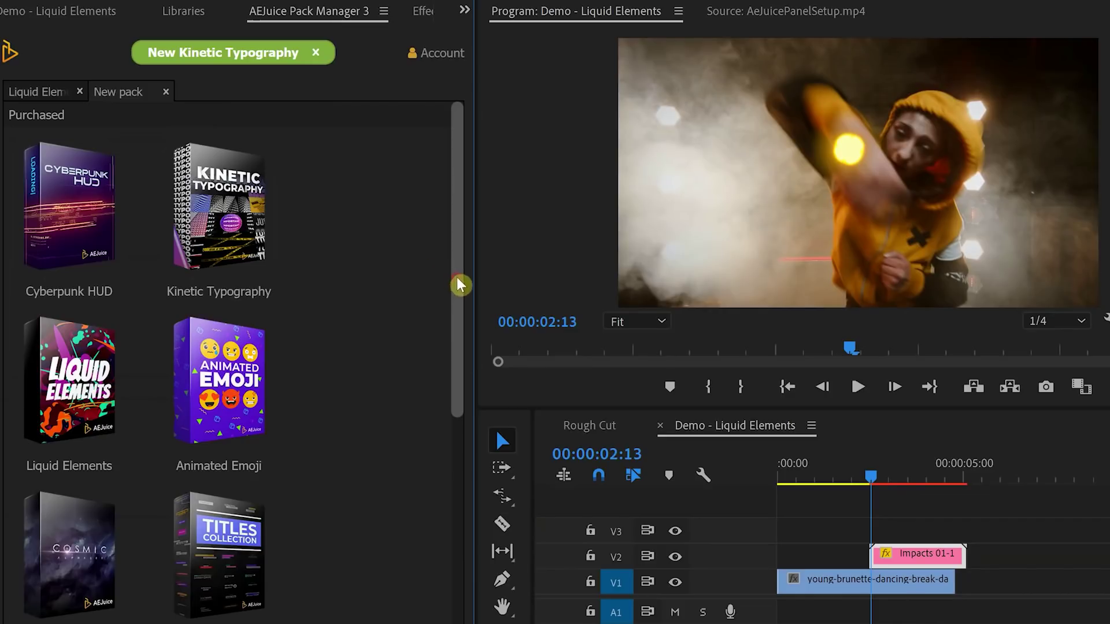
pyautogui.moveTo(458, 280); pyautogui.dragTo(465, 394)
pyautogui.click(86, 430)
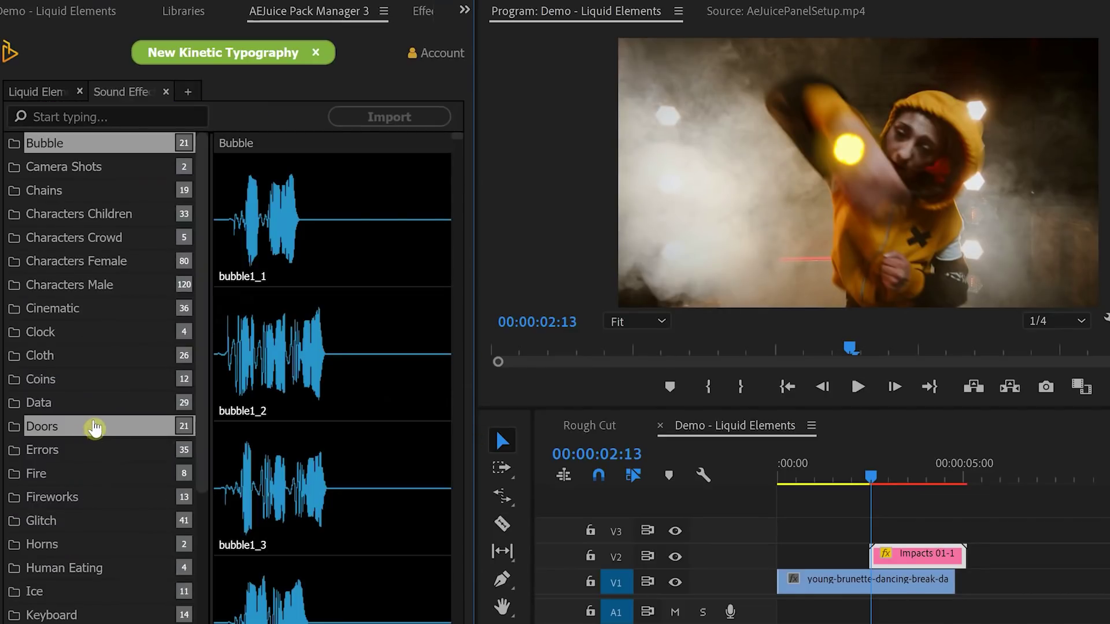
pyautogui.click(86, 117)
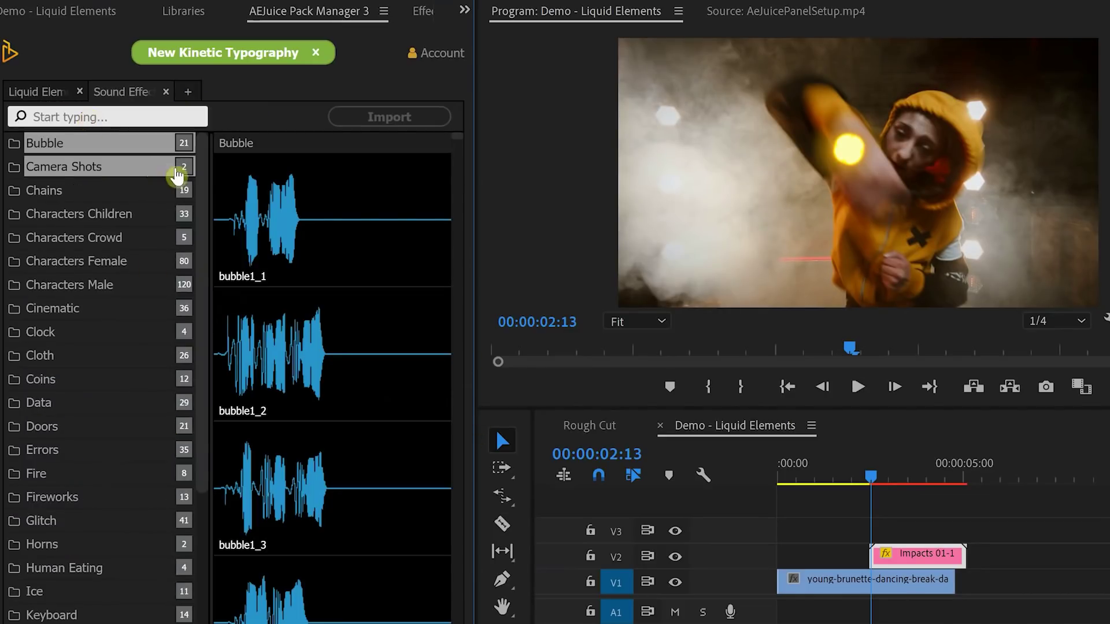
pyautogui.write('hit')
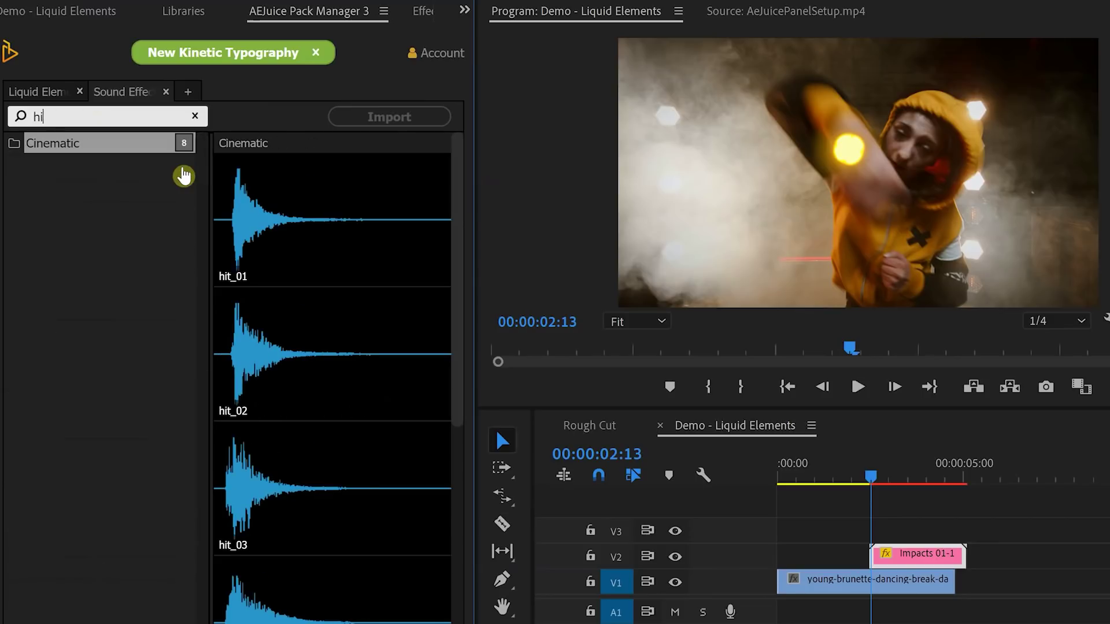
pyautogui.click(247, 234)
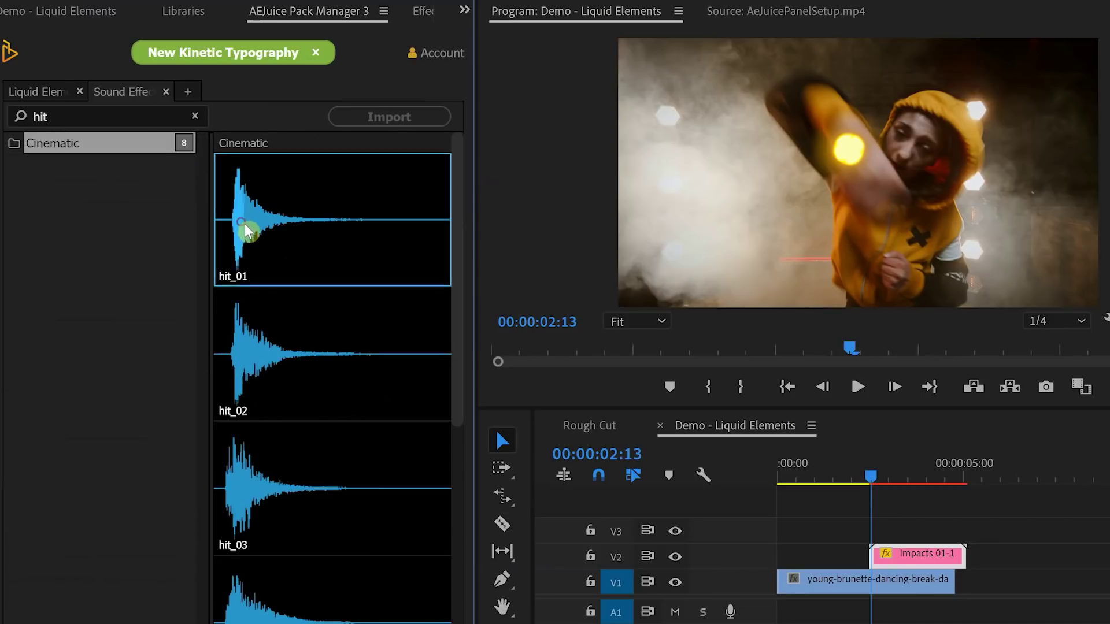
pyautogui.click(246, 368)
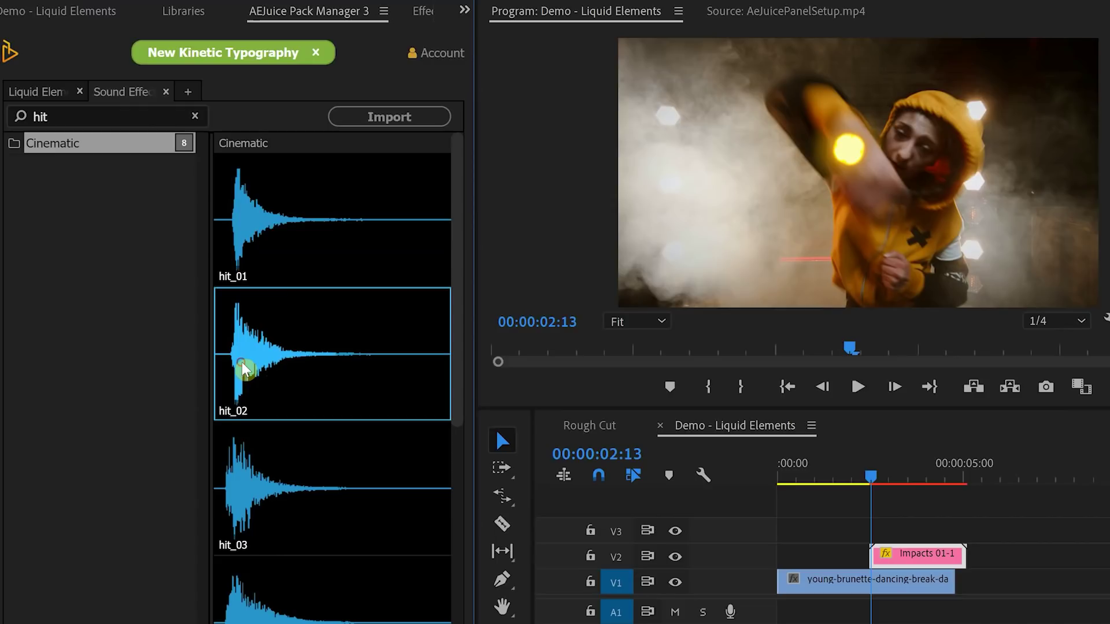
# - Insert hit_02 on A1, nudge it two steps earlier, and play it back
pyautogui.doubleClick(244, 369)
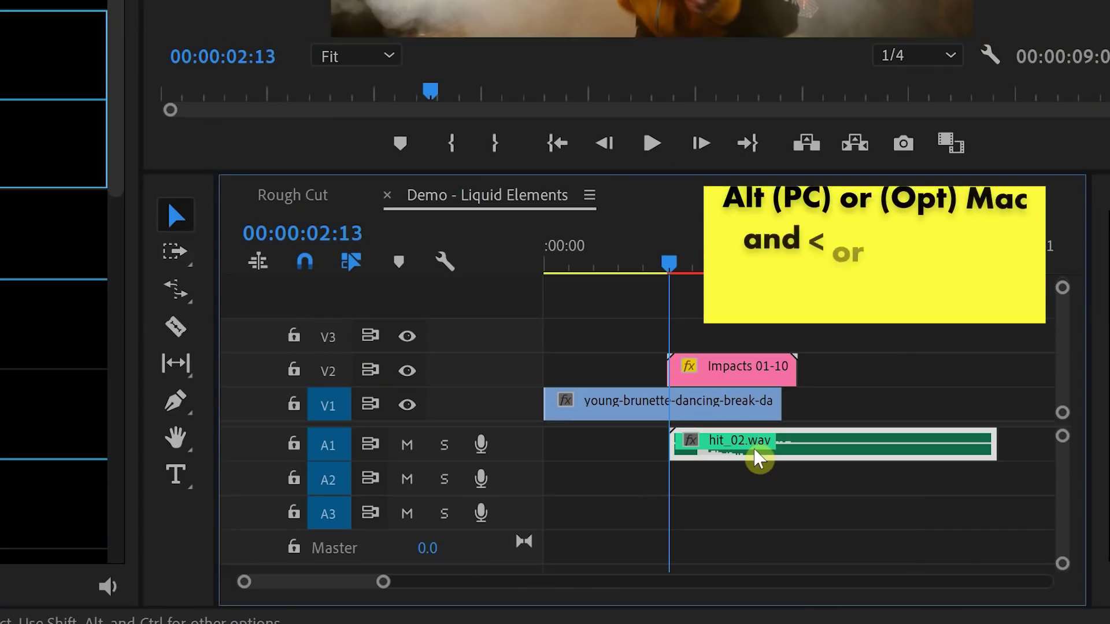
pyautogui.hotkey('alt', ',')
pyautogui.hotkey('alt', ',')
pyautogui.hotkey('alt', ',')
pyautogui.hotkey('alt', ',')
pyautogui.hotkey('alt', ',')
pyautogui.hotkey('alt', ',')
pyautogui.hotkey('alt', ',')
pyautogui.hotkey('alt', ',')
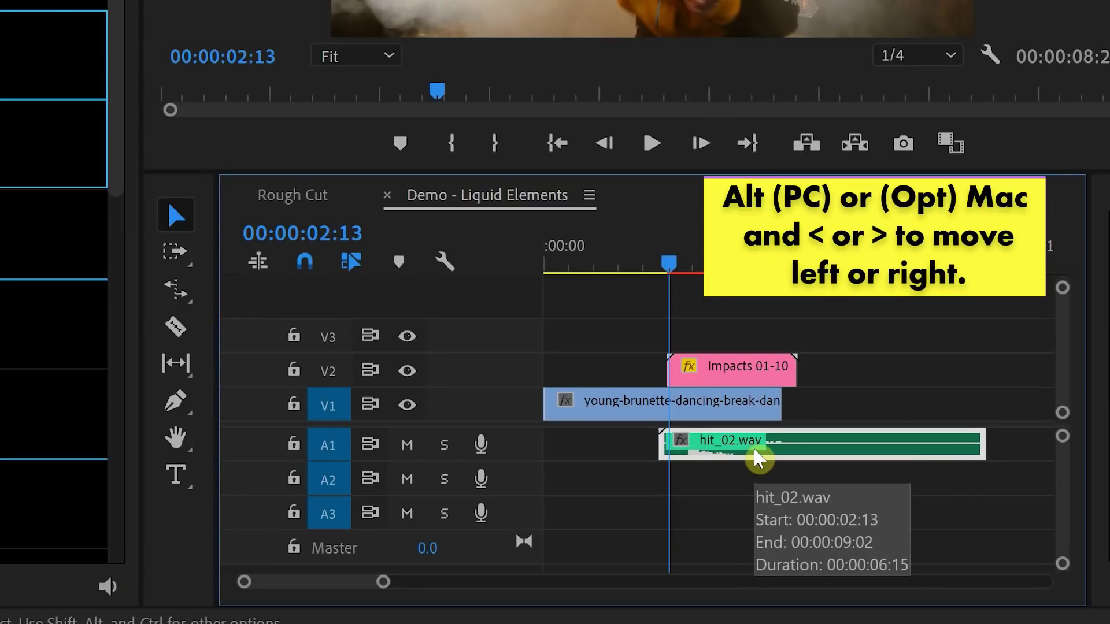
pyautogui.hotkey('alt', ',')
pyautogui.hotkey('alt', ',')
pyautogui.hotkey('alt', ',')
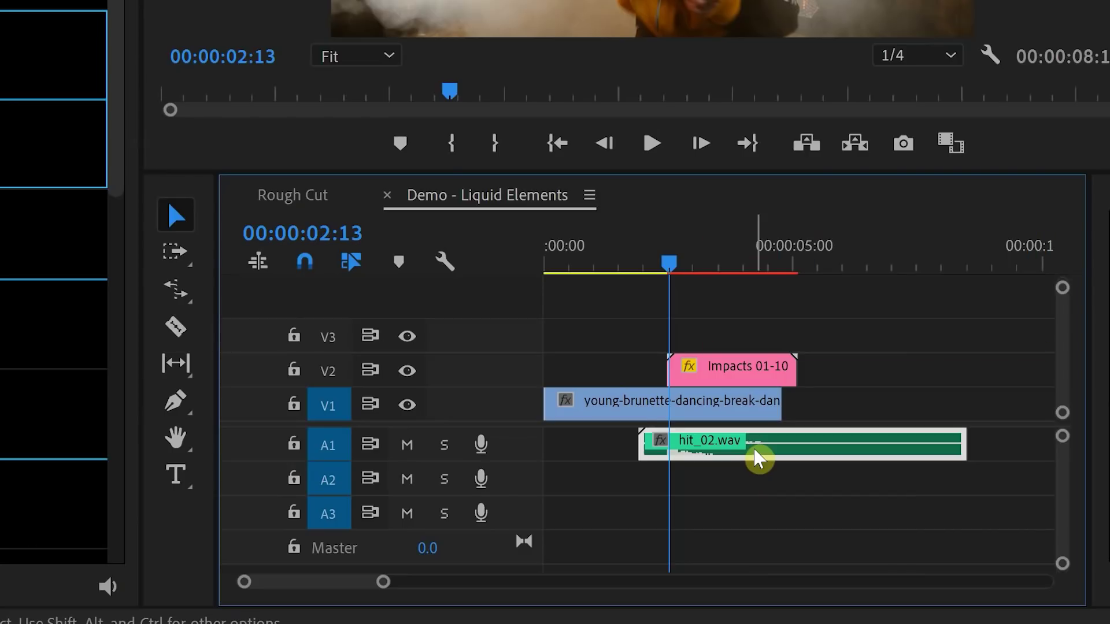
pyautogui.moveTo(672, 266); pyautogui.dragTo(649, 258)
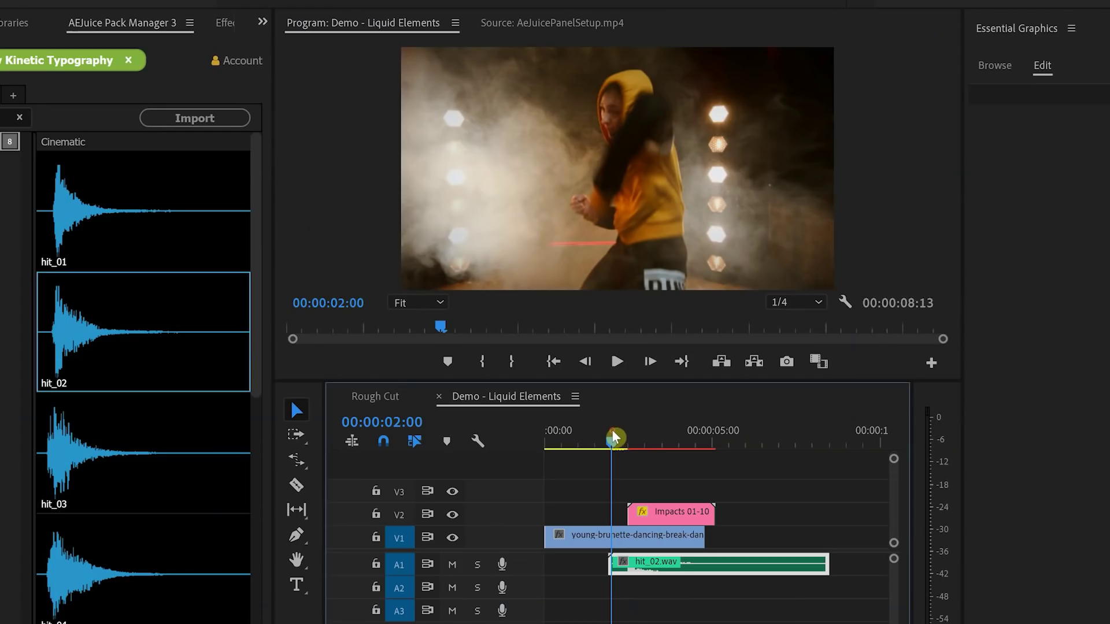
pyautogui.press('space')
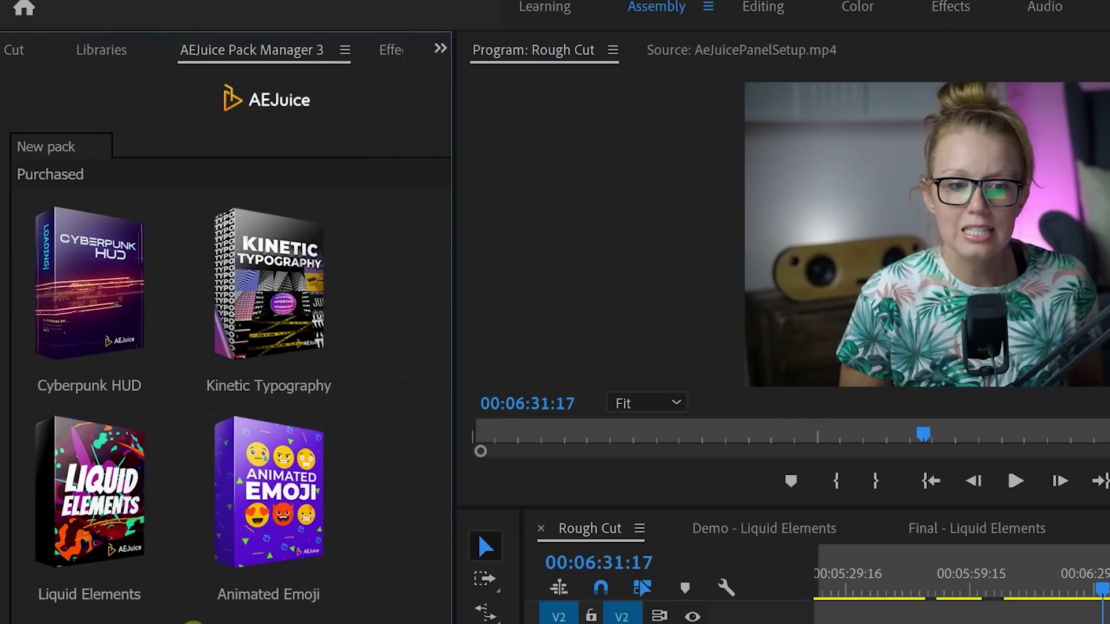
# - Open the Titles pack in a wider AEJuice panel and browse Brushes and Lower Thirds
pyautogui.scroll(-4, 389, 424)
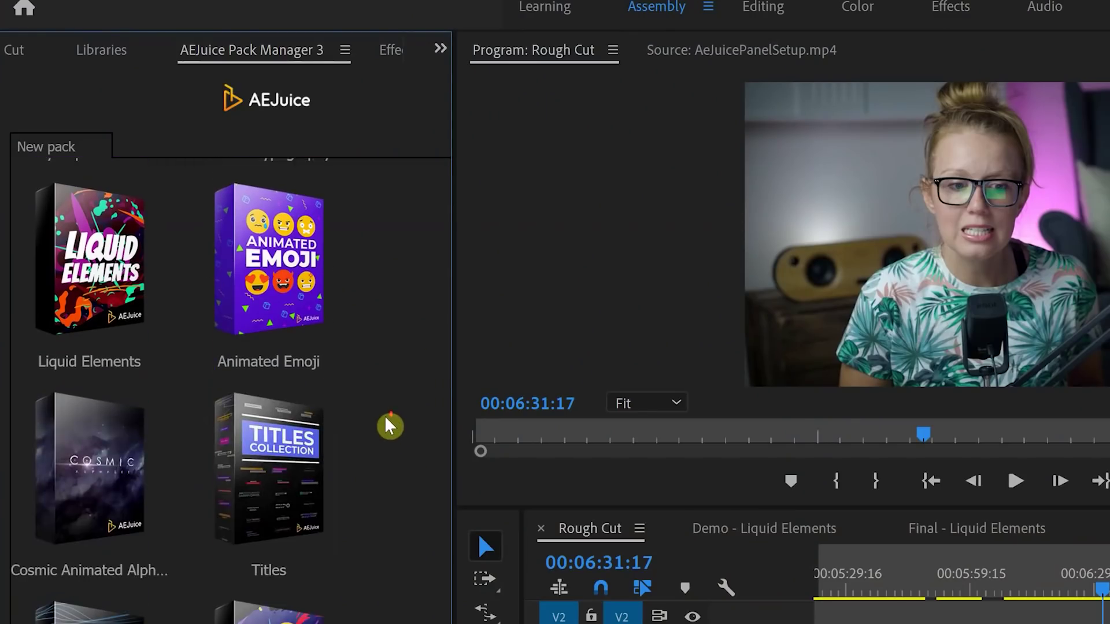
pyautogui.click(287, 515)
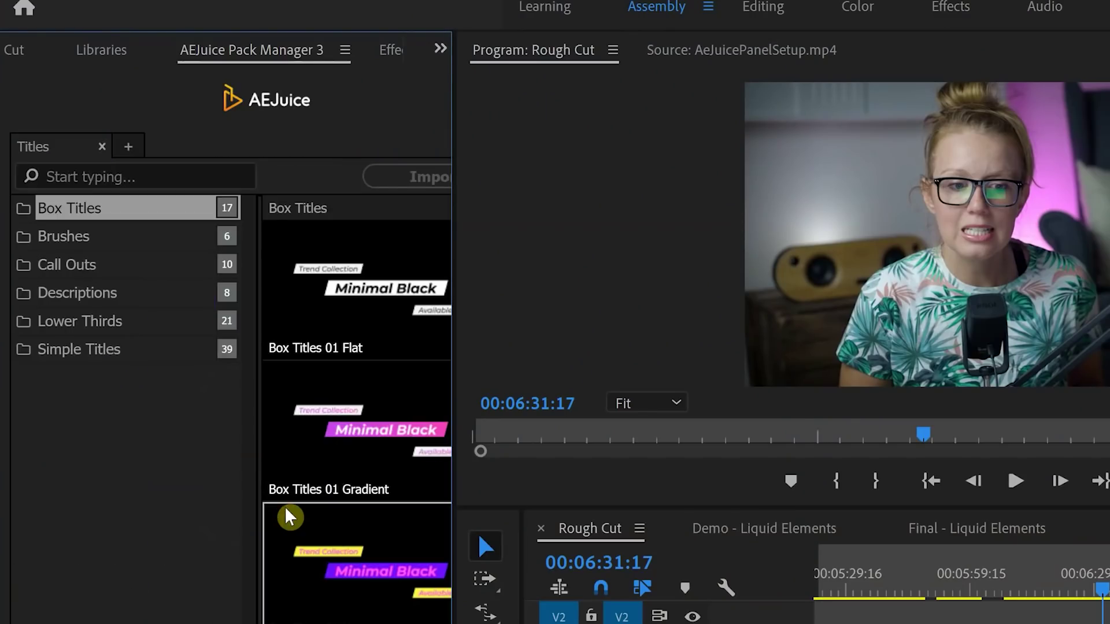
pyautogui.moveTo(456, 445); pyautogui.dragTo(488, 442)
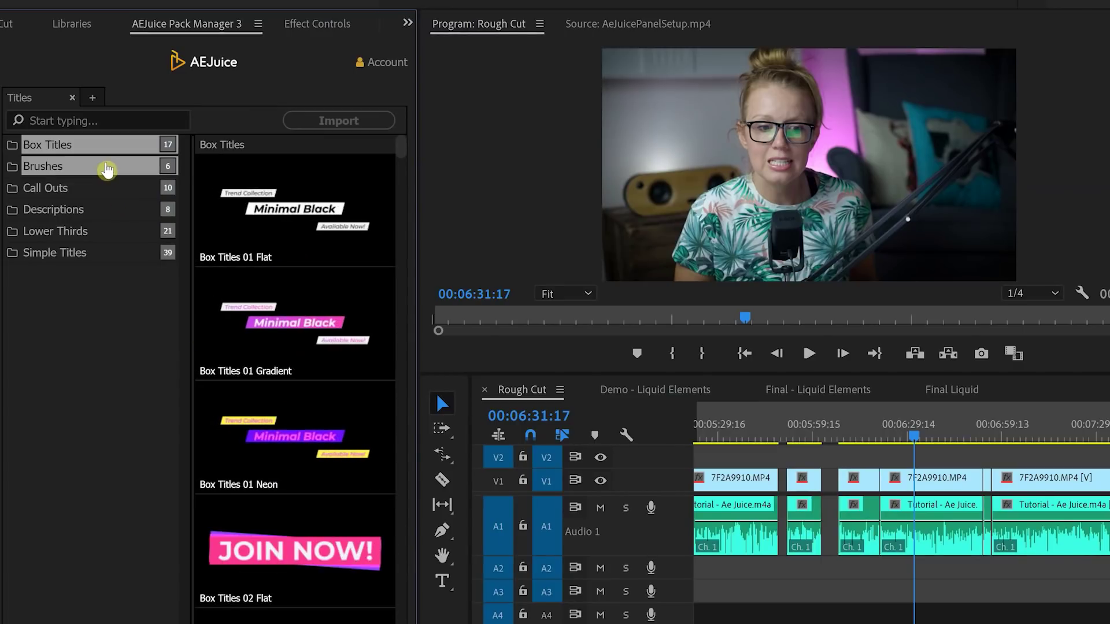
pyautogui.click(106, 164)
pyautogui.click(92, 231)
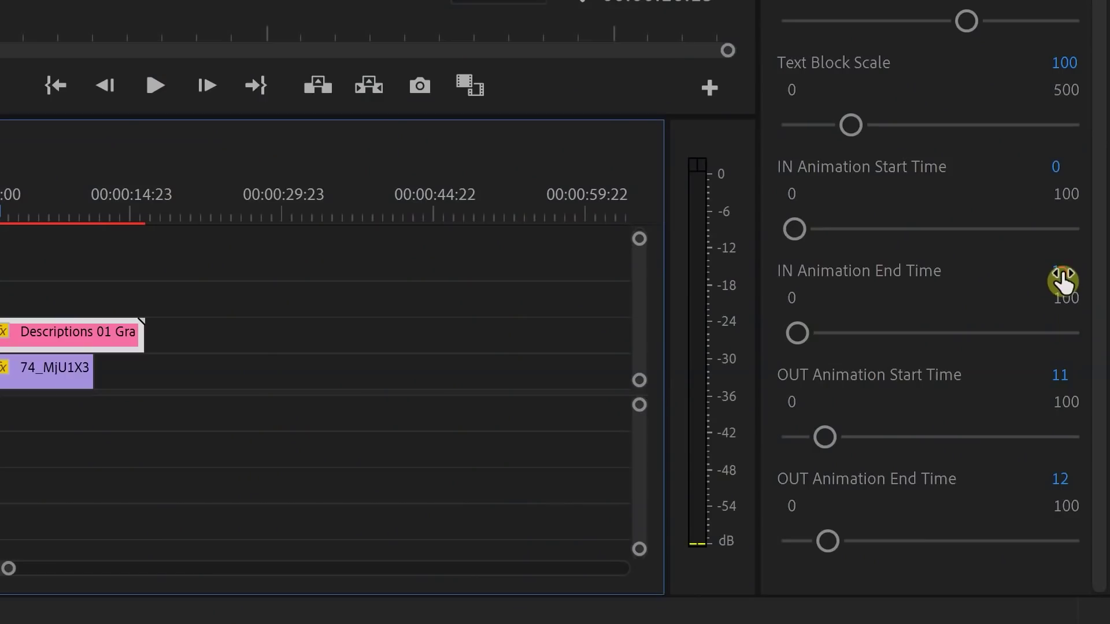
pyautogui.click(1061, 274)
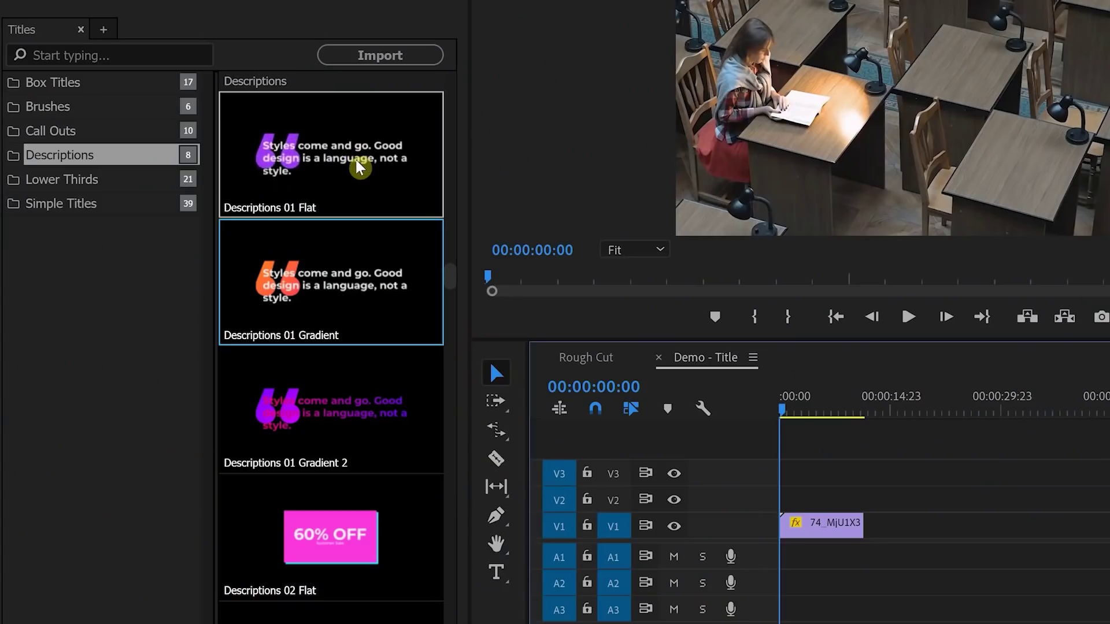
# - Place the Descriptions 01 Gradient title on V2 above the footage and select it
pyautogui.click(320, 294)
pyautogui.moveTo(319, 294); pyautogui.dragTo(929, 438)
pyautogui.click(793, 410)
pyautogui.click(835, 499)
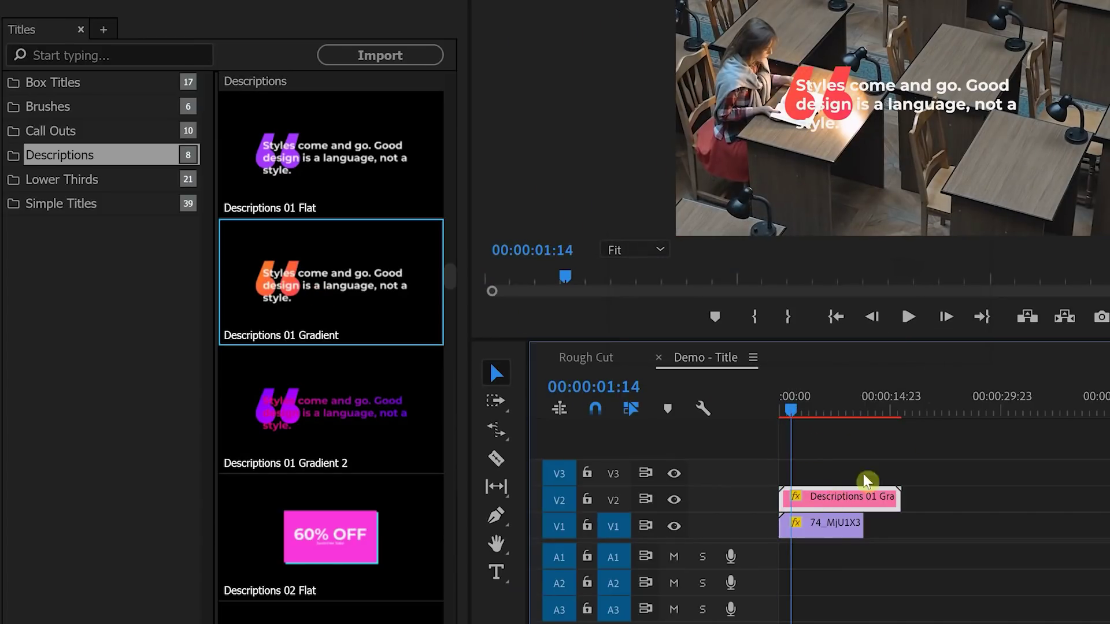
# - Set the Text 02 font to Rockwell Extra Bold
pyautogui.click(1003, 329)
pyautogui.scroll(-10, 998, 234)
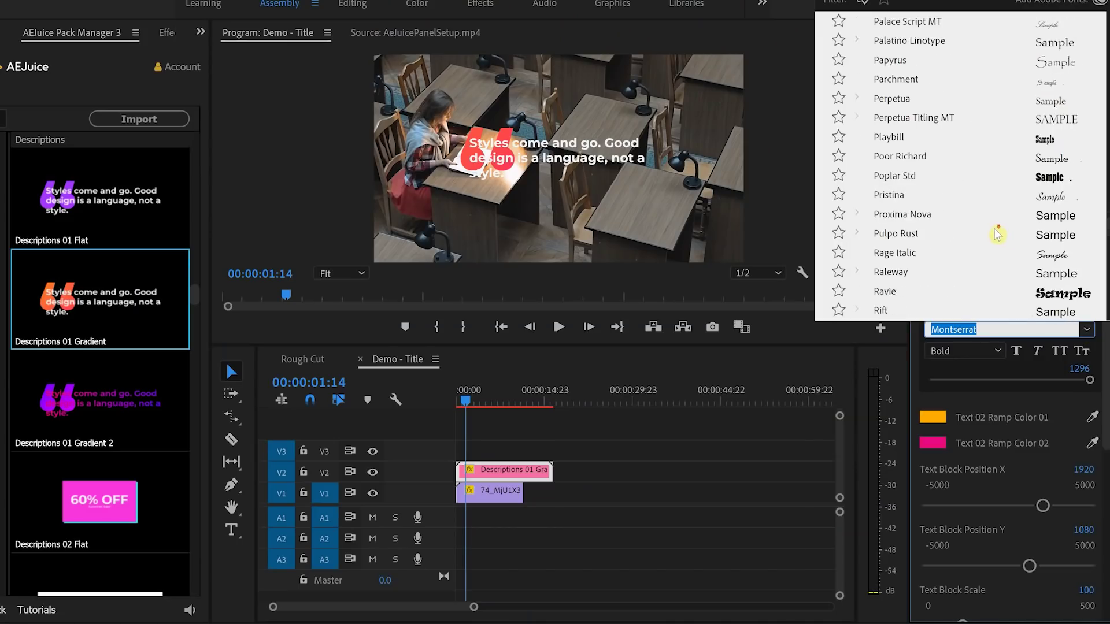
pyautogui.scroll(-4, 998, 234)
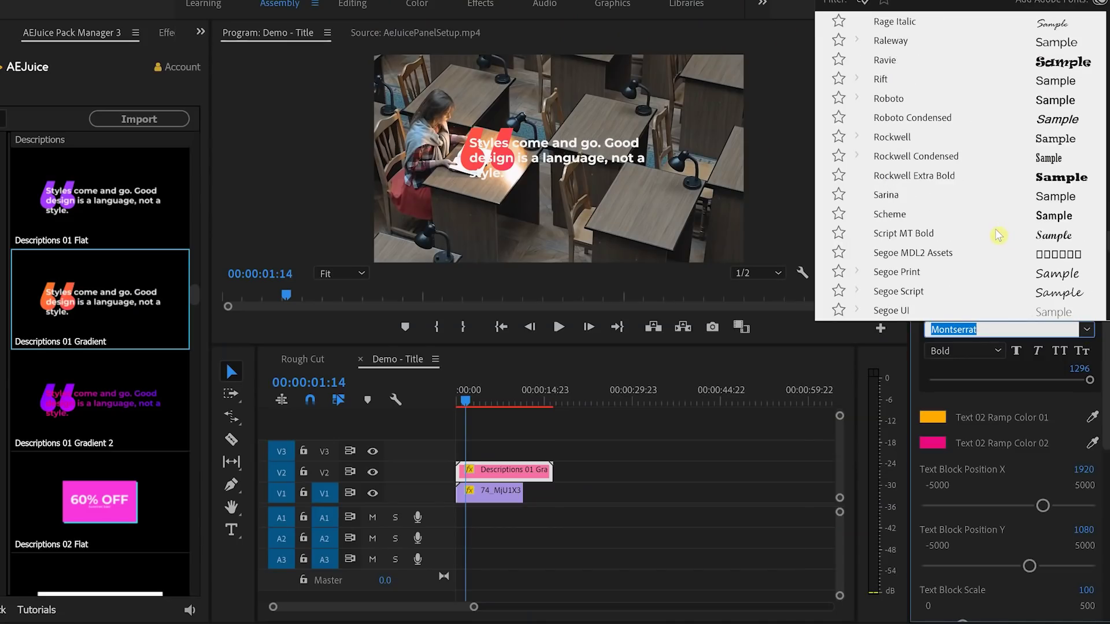
pyautogui.click(913, 176)
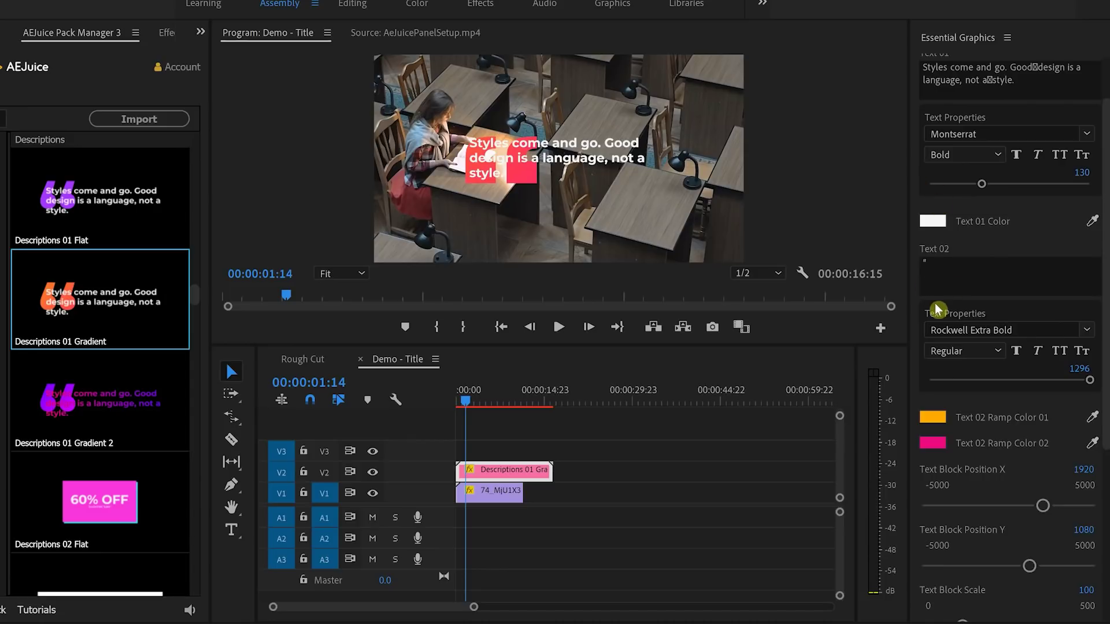
pyautogui.scroll(-3, 1104, 384)
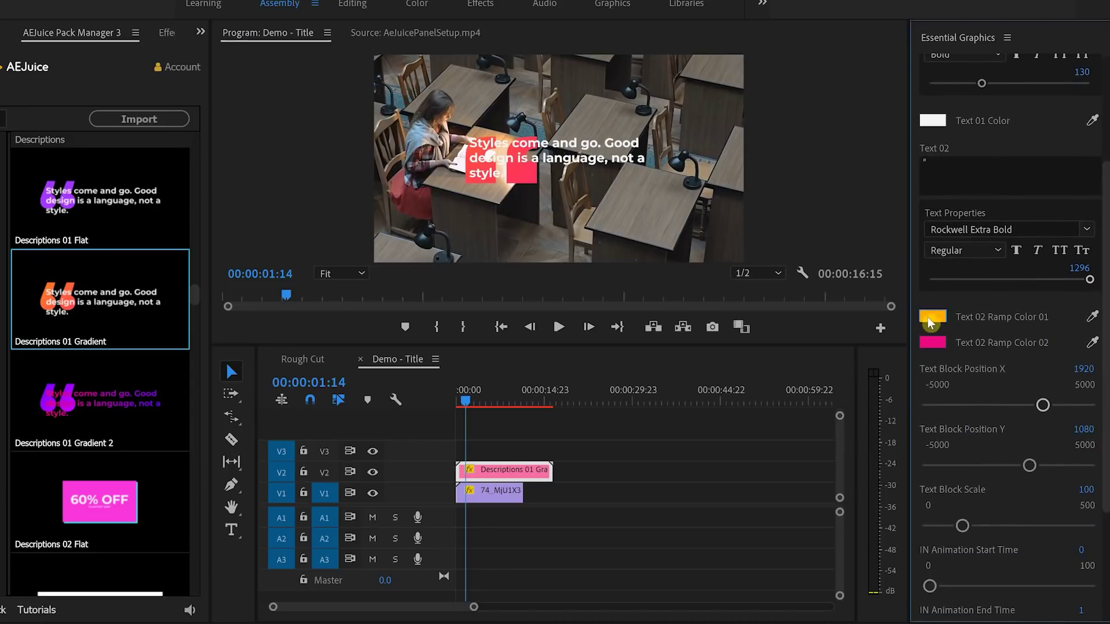
# - Set Text 02 Ramp Color 01 to purple and Ramp Color 02 to cyan
pyautogui.click(932, 316)
pyautogui.click(502, 359)
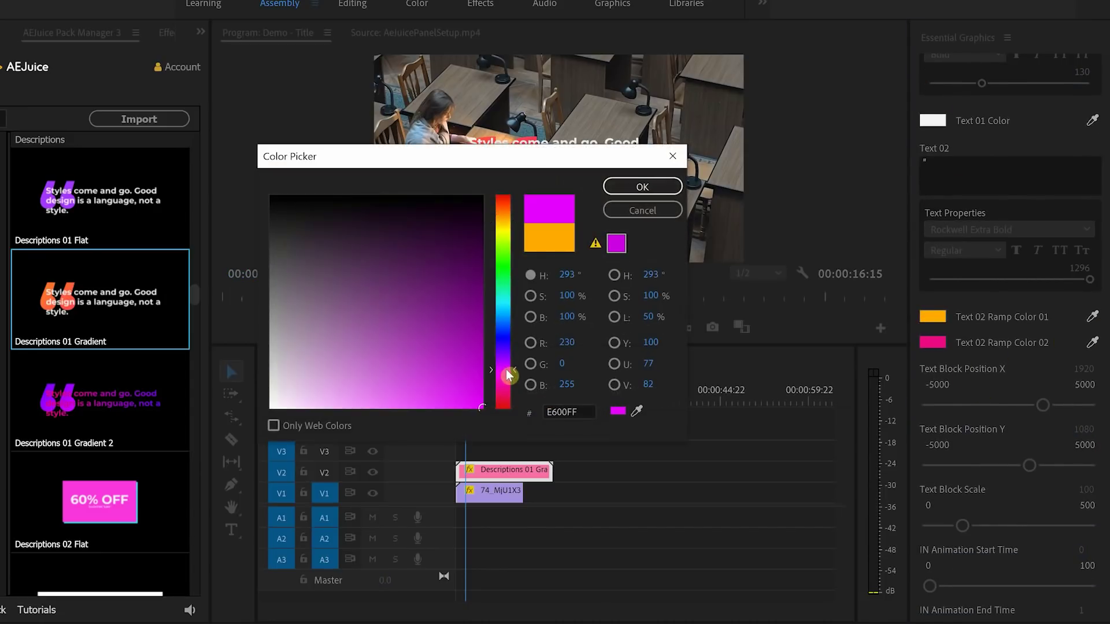
pyautogui.click(643, 186)
pyautogui.click(932, 342)
pyautogui.click(502, 299)
pyautogui.click(651, 188)
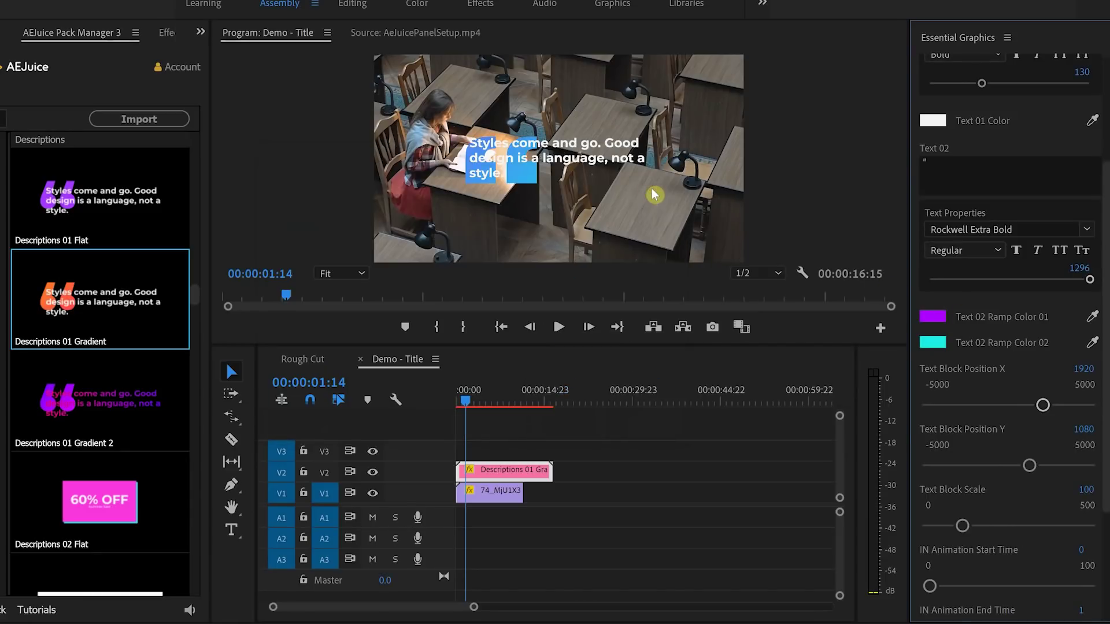
# - Darken Ramp Color 01 to a deeper purple shade
pyautogui.click(928, 322)
pyautogui.click(463, 286)
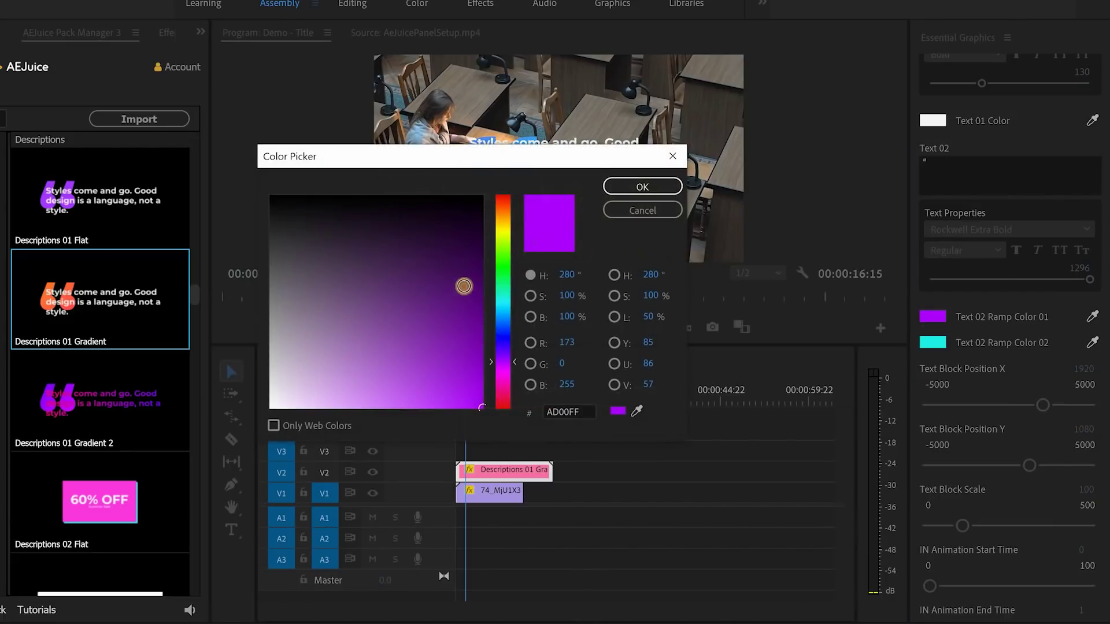
pyautogui.click(468, 263)
pyautogui.click(643, 186)
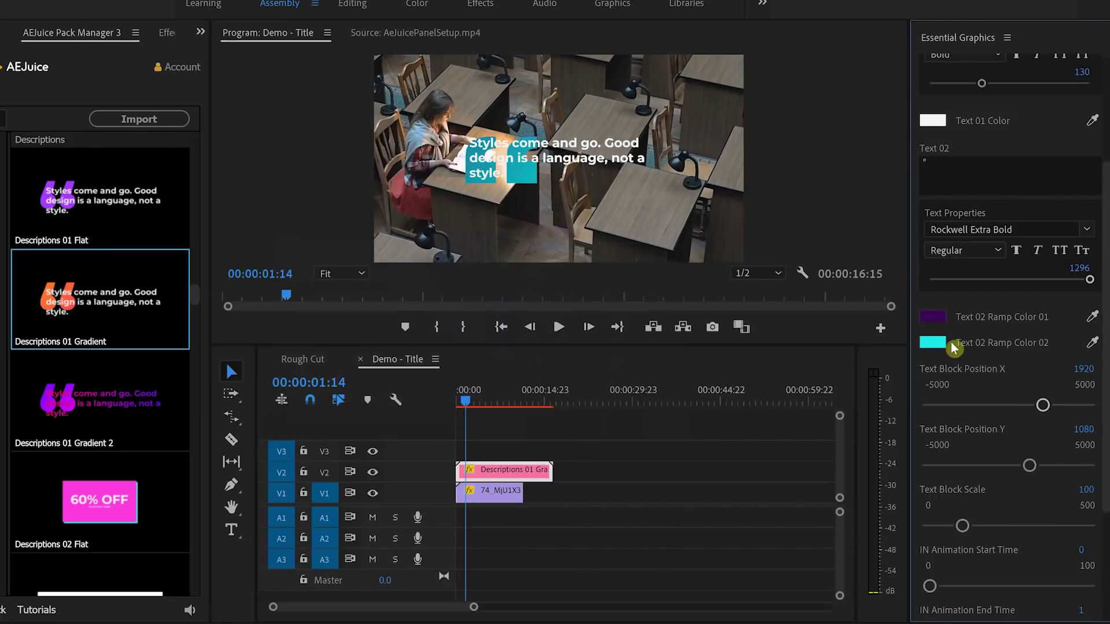
# - Move the title's text block to Y 1330 and play the animation from the start
pyautogui.moveTo(1043, 405); pyautogui.dragTo(1052, 406)
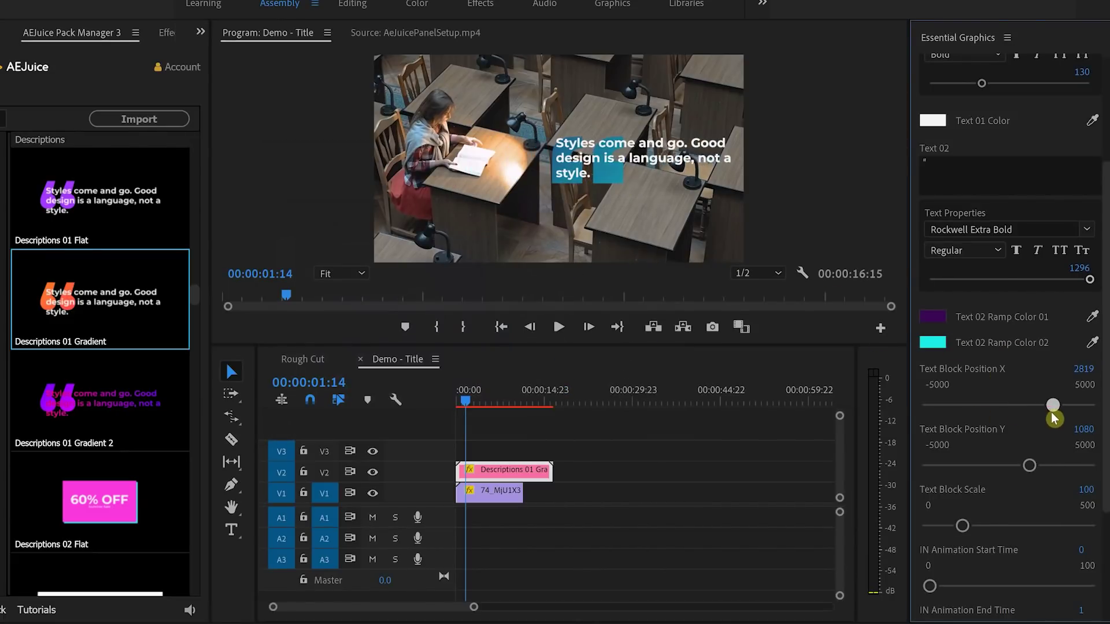
pyautogui.moveTo(1032, 471); pyautogui.dragTo(1033, 470)
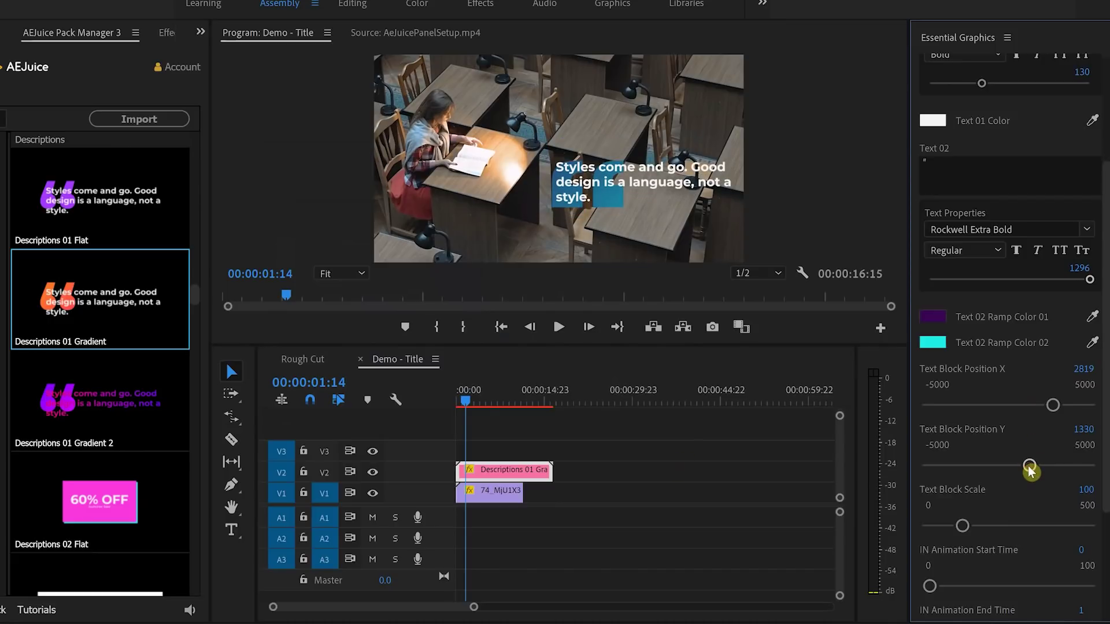
pyautogui.click(461, 402)
pyautogui.moveTo(461, 402); pyautogui.dragTo(457, 406)
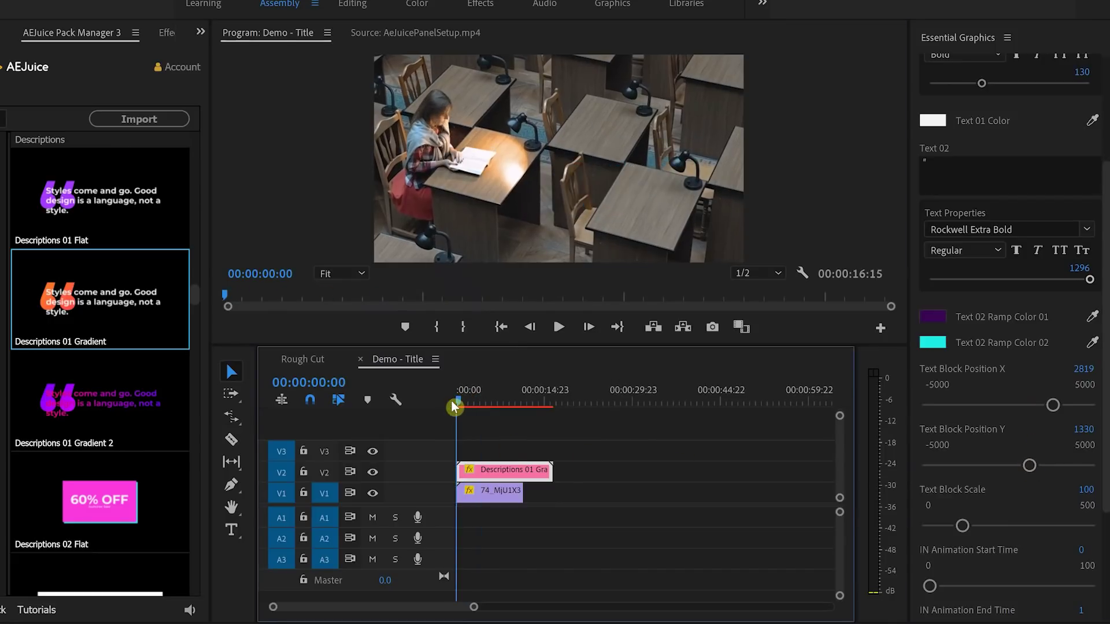
pyautogui.press('space')
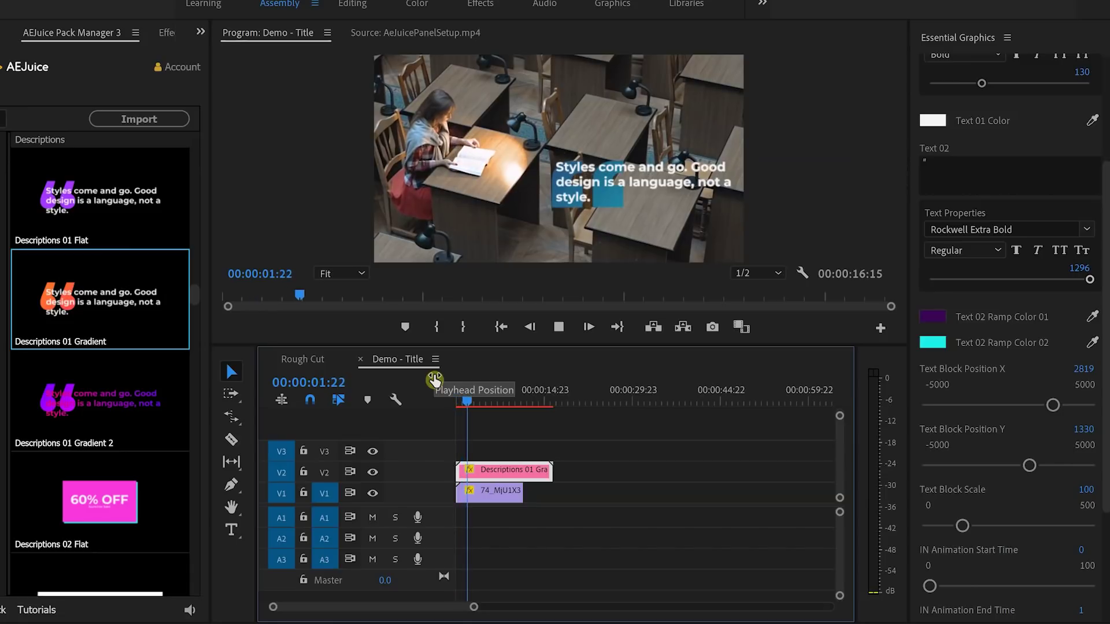
# - Adjust Text Block Position X to 2553 and scroll to the IN/OUT timing sliders
pyautogui.moveTo(1052, 405); pyautogui.dragTo(1049, 406)
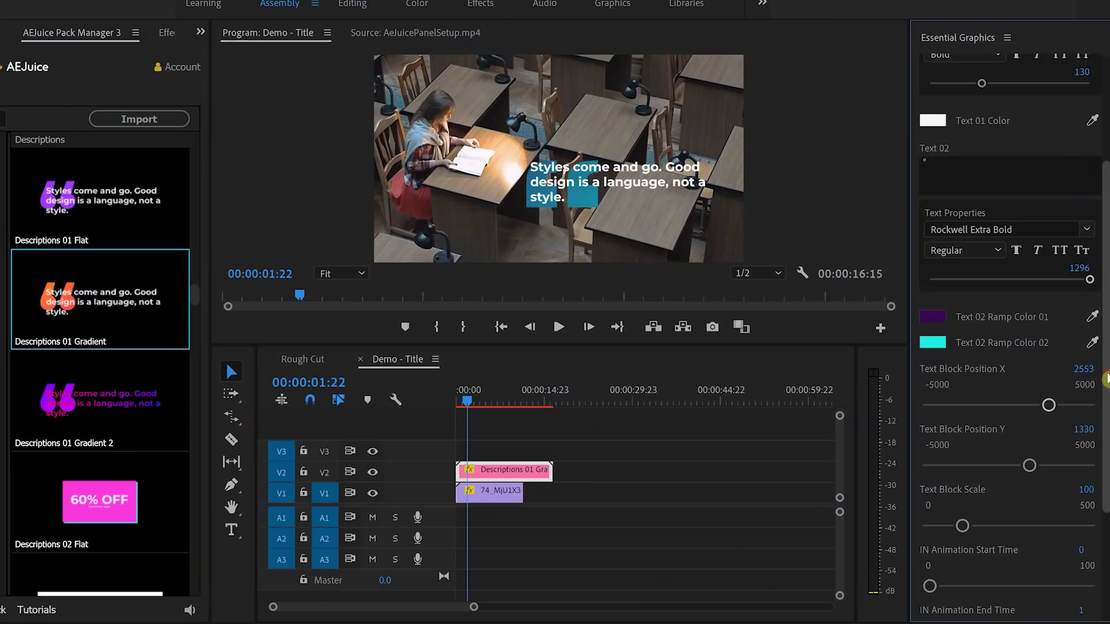
pyautogui.scroll(-2, 1105, 402)
pyautogui.scroll(-3, 1105, 403)
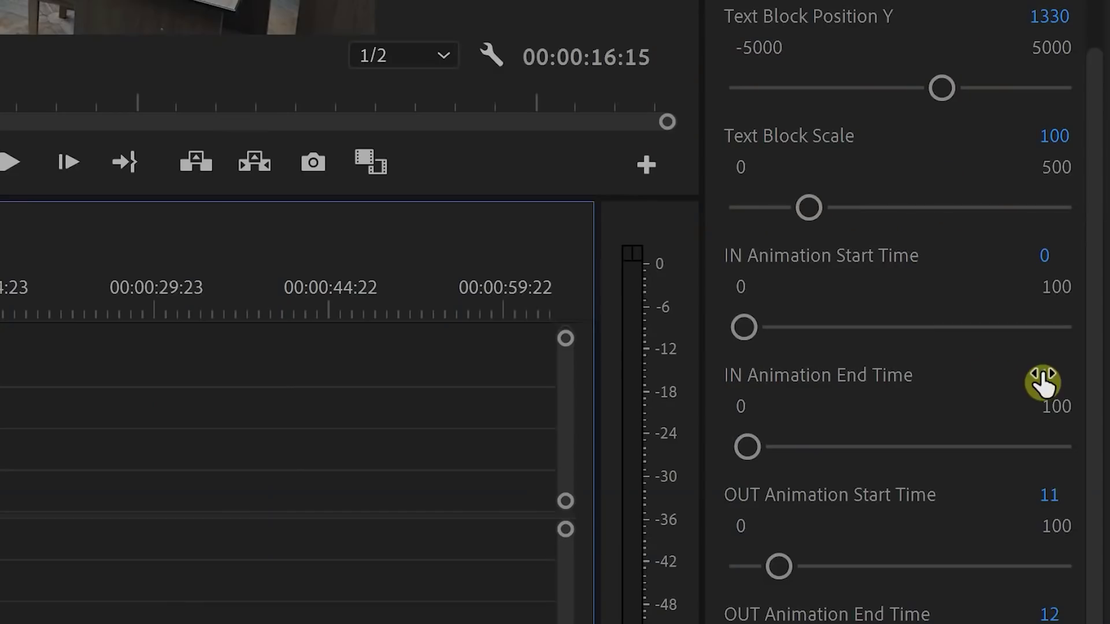
# - Set IN Animation End Time 2, OUT Start 6 and OUT End 8, then preview
pyautogui.click(1081, 433)
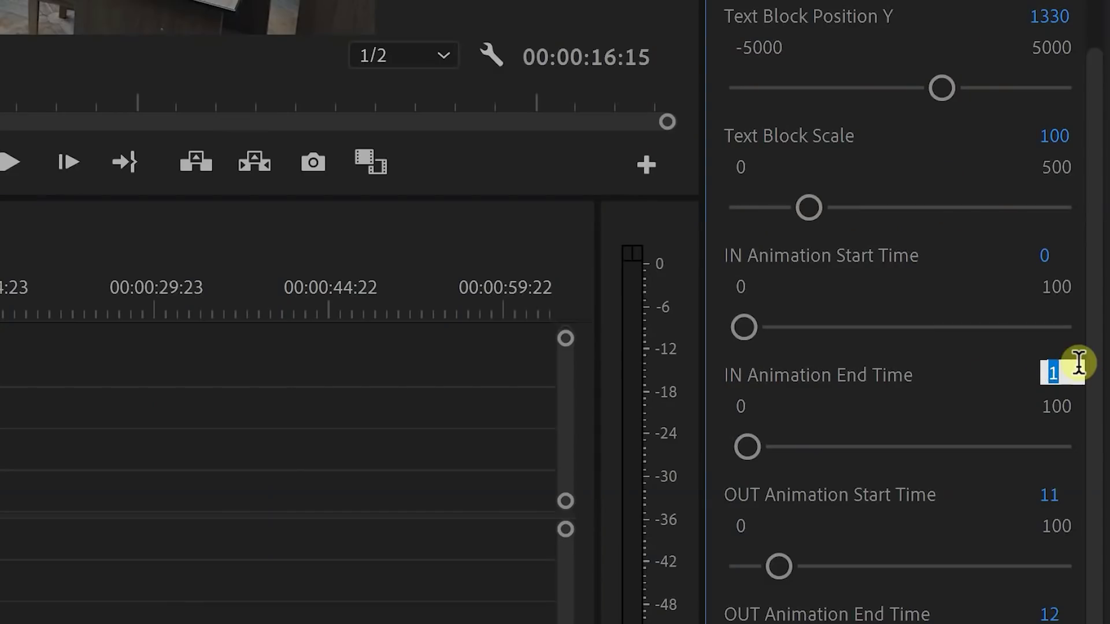
pyautogui.write('2')
pyautogui.press('Return')
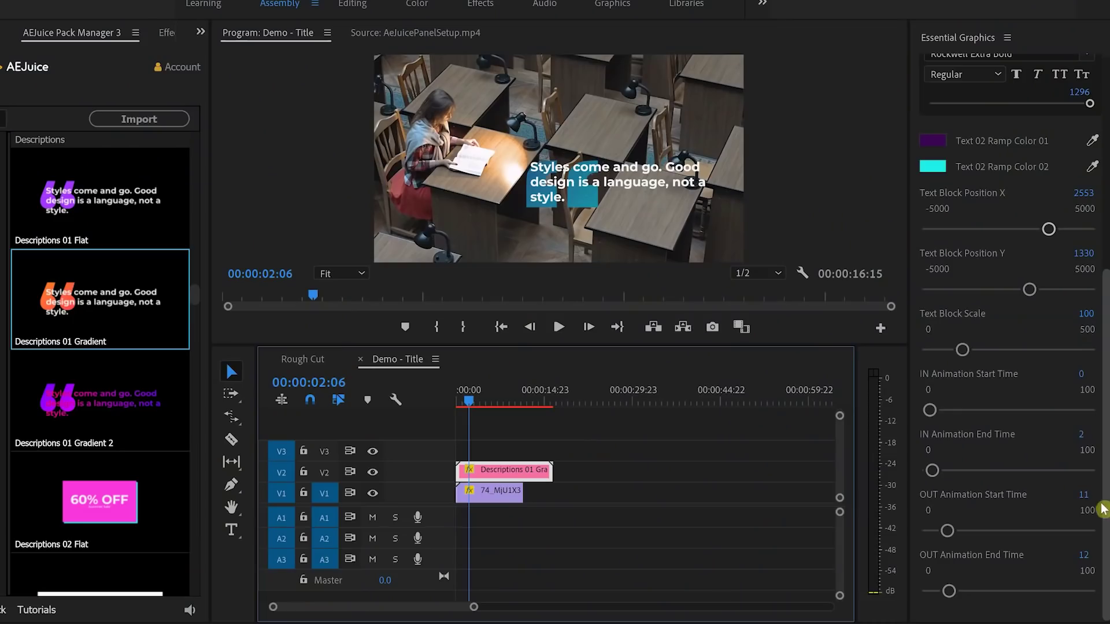
pyautogui.click(1080, 493)
pyautogui.write('6')
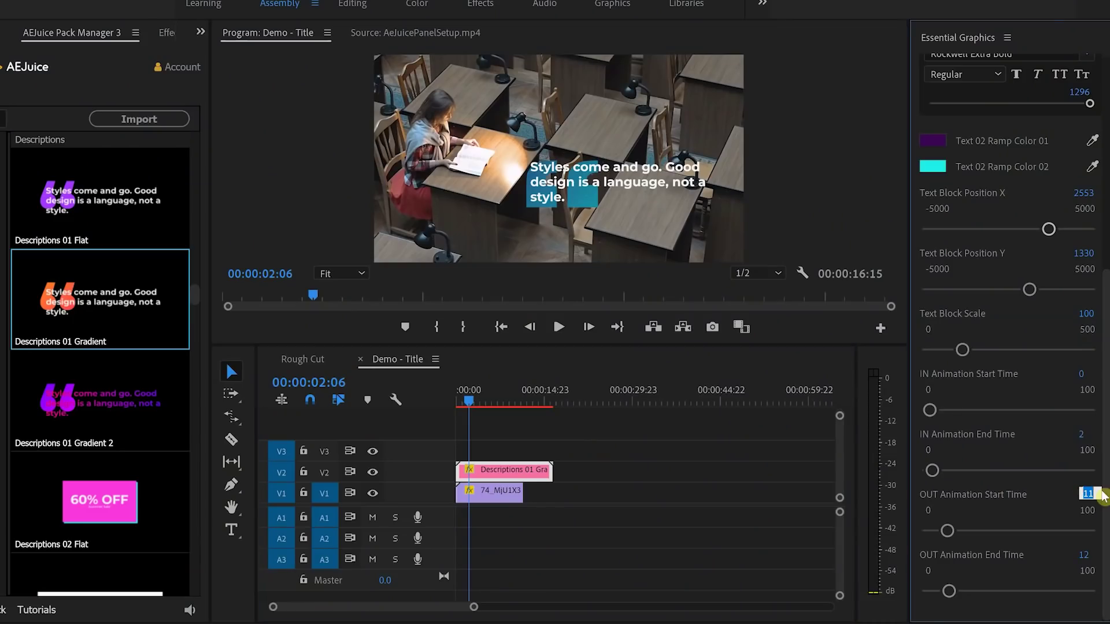
pyautogui.click(1047, 475)
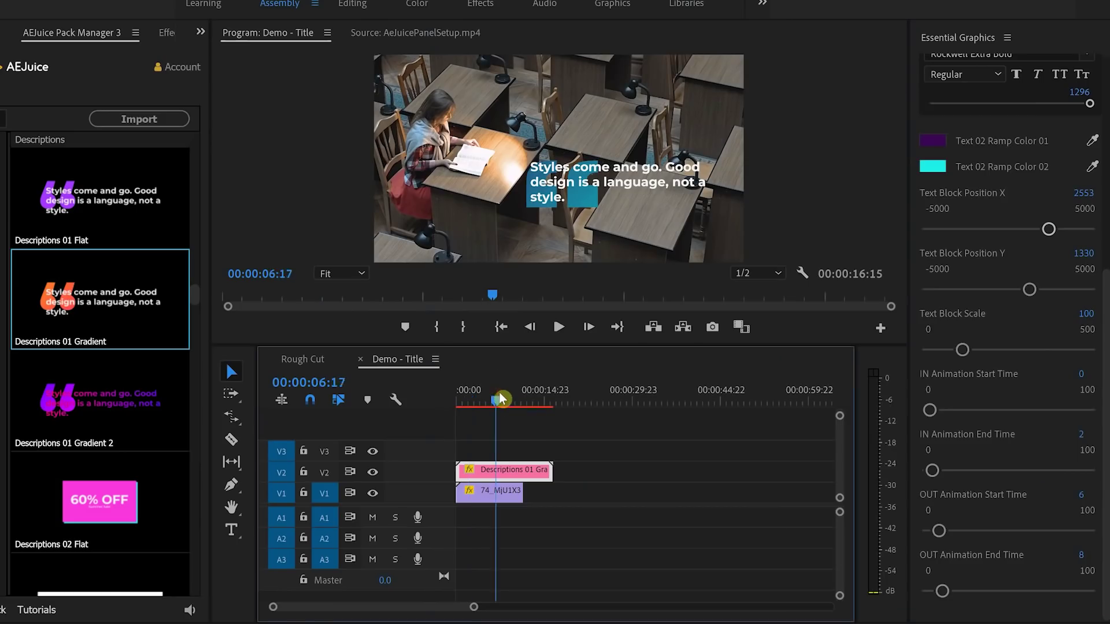
pyautogui.click(492, 397)
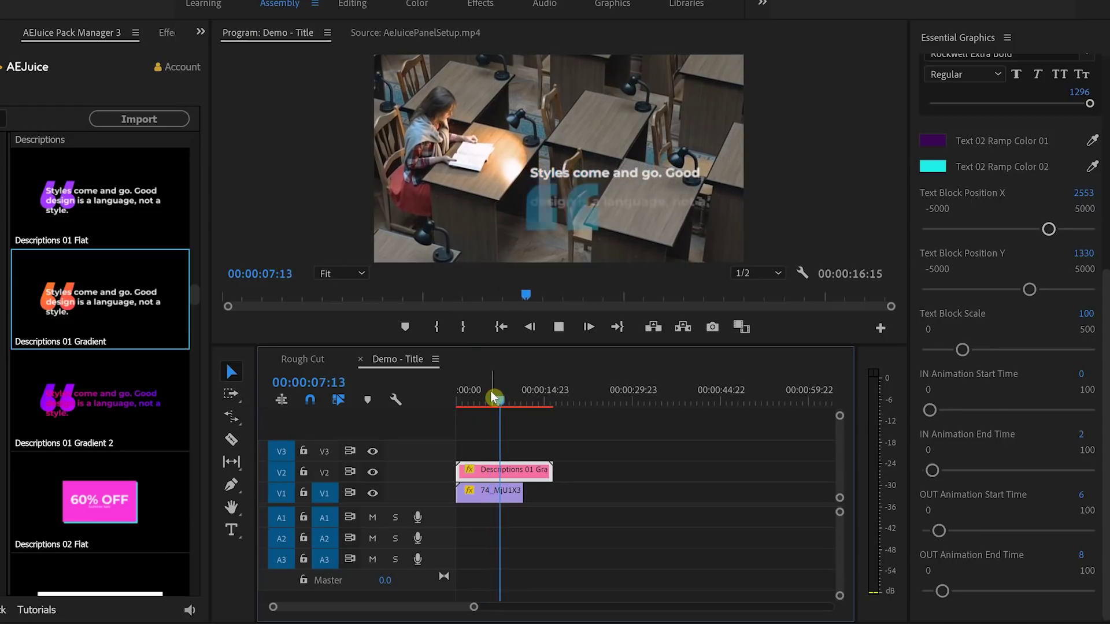
pyautogui.press('space')
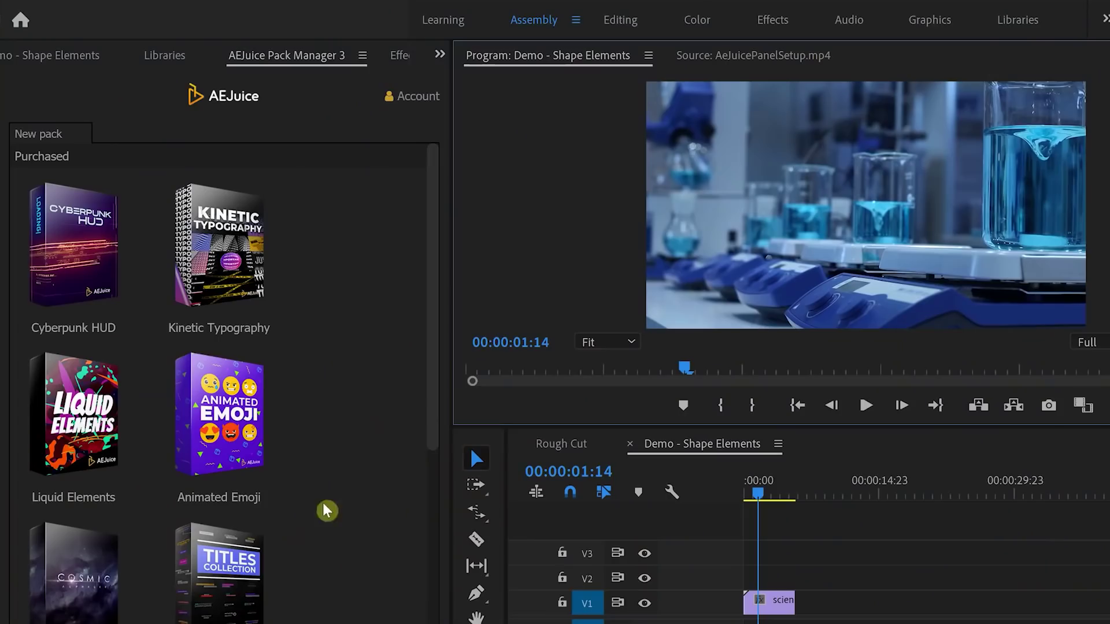
# - Scroll the AEJuice Pack Manager list down to bring Shape Elements into view
pyautogui.moveTo(429, 399); pyautogui.dragTo(431, 595)
# - Open the Shape Elements pack, preview 3D Lines, 3D Strokes and Fireworks, then show Arrows
pyautogui.click(230, 492)
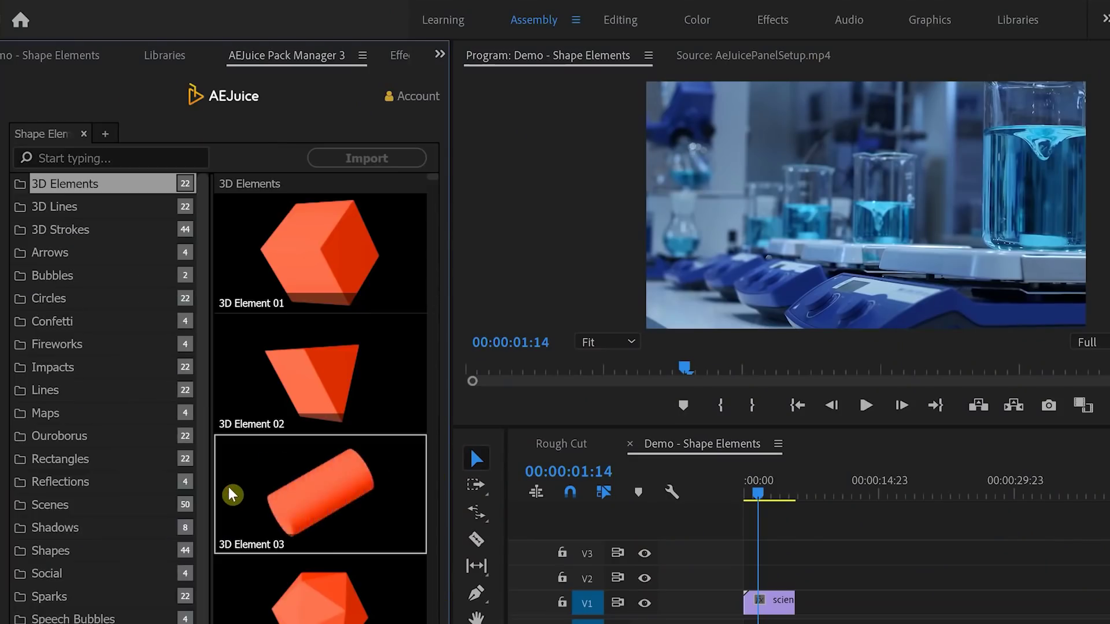
pyautogui.click(78, 207)
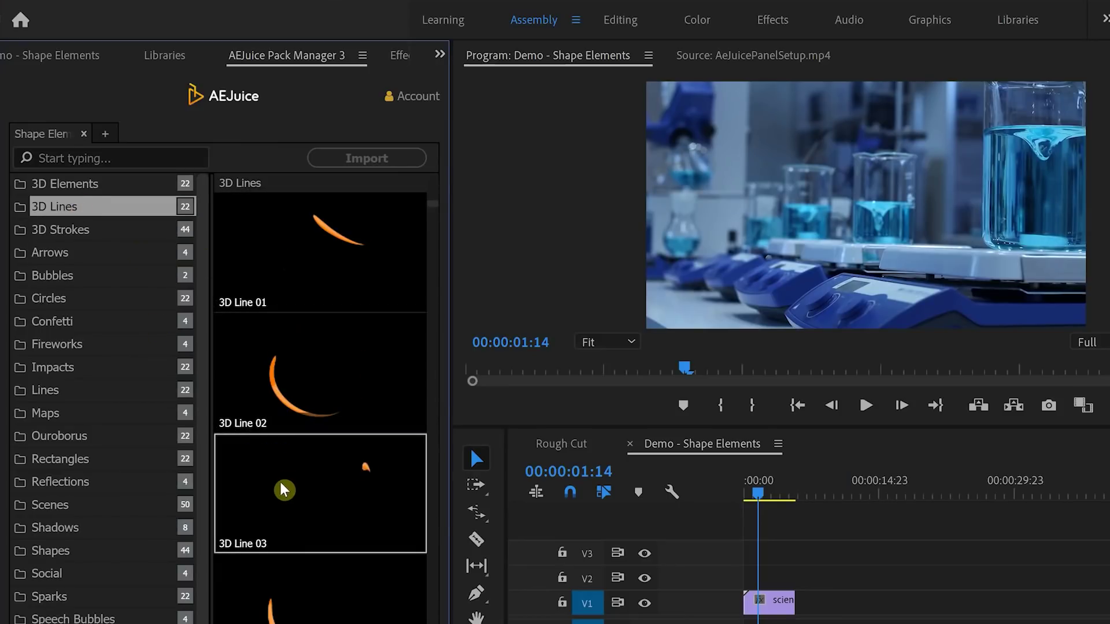
pyautogui.click(86, 229)
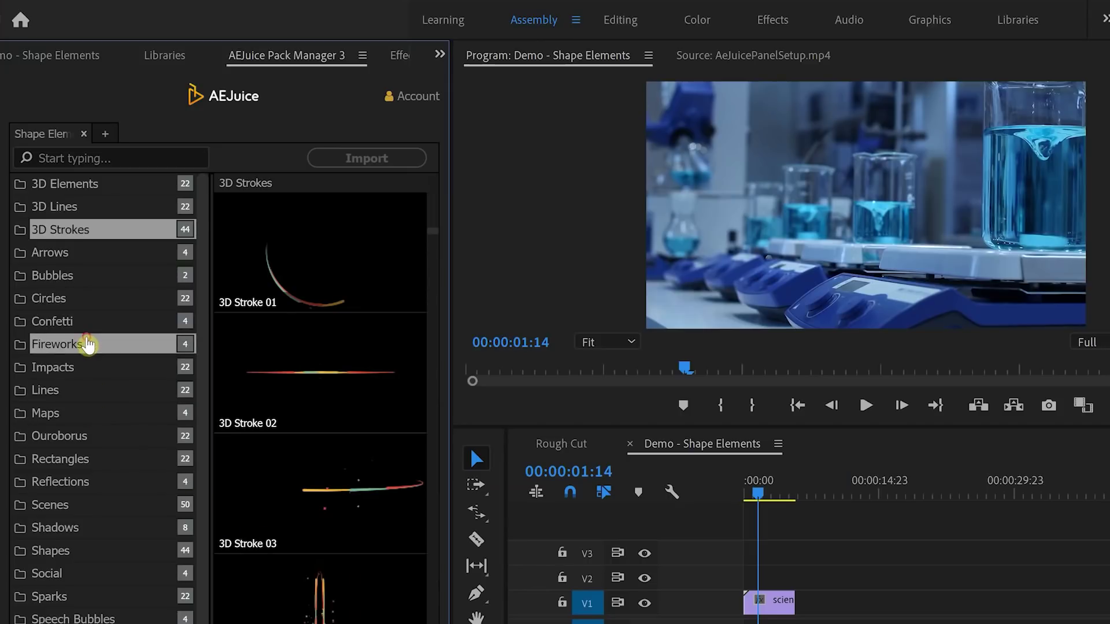
pyautogui.click(87, 345)
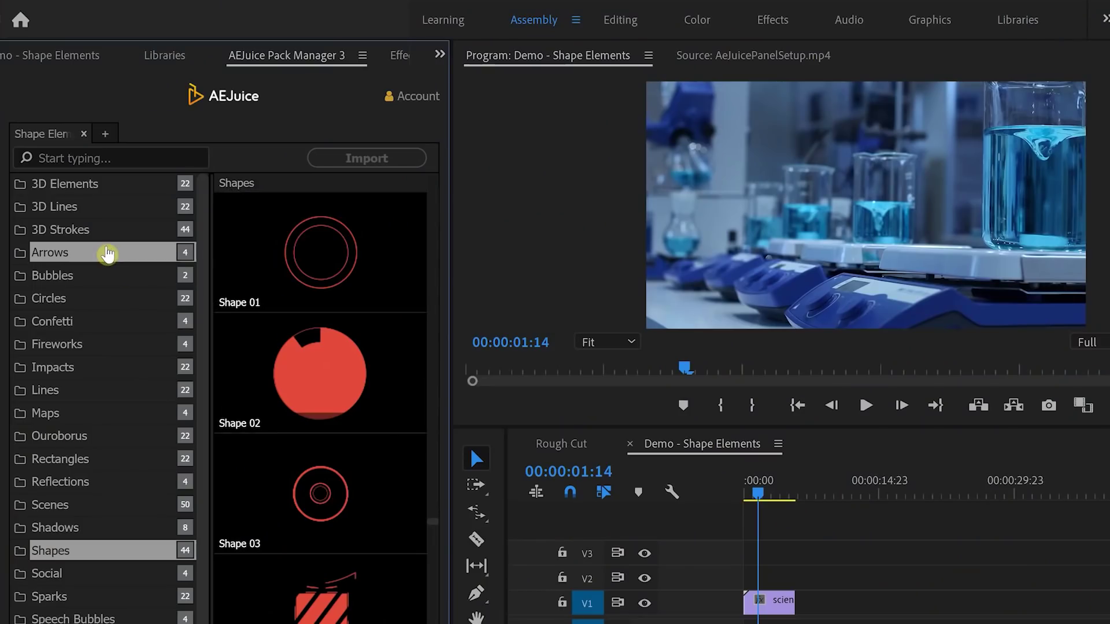
pyautogui.click(107, 253)
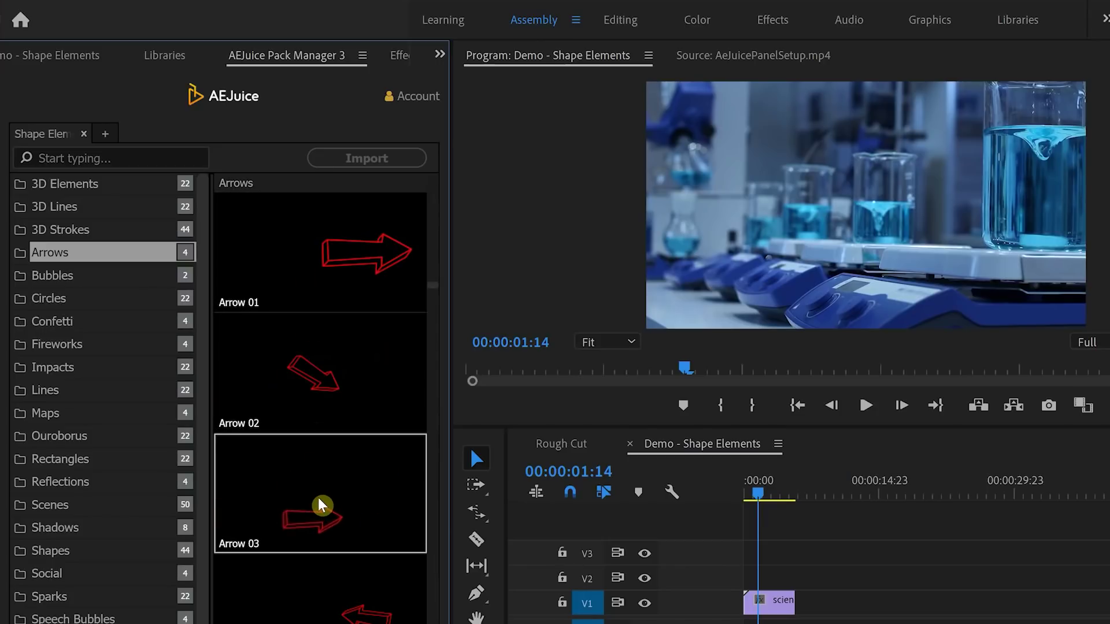
# - Add Arrow 01 to V2 at the sequence start and scrub to see it over the footage
pyautogui.doubleClick(330, 280)
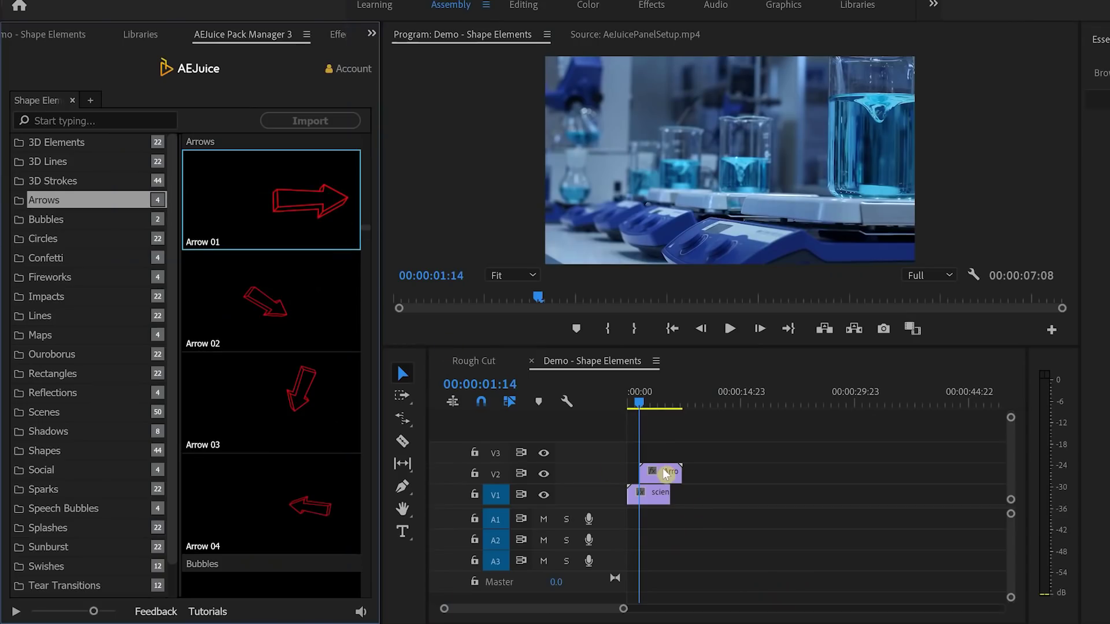
pyautogui.moveTo(666, 474); pyautogui.dragTo(654, 474)
pyautogui.click(650, 403)
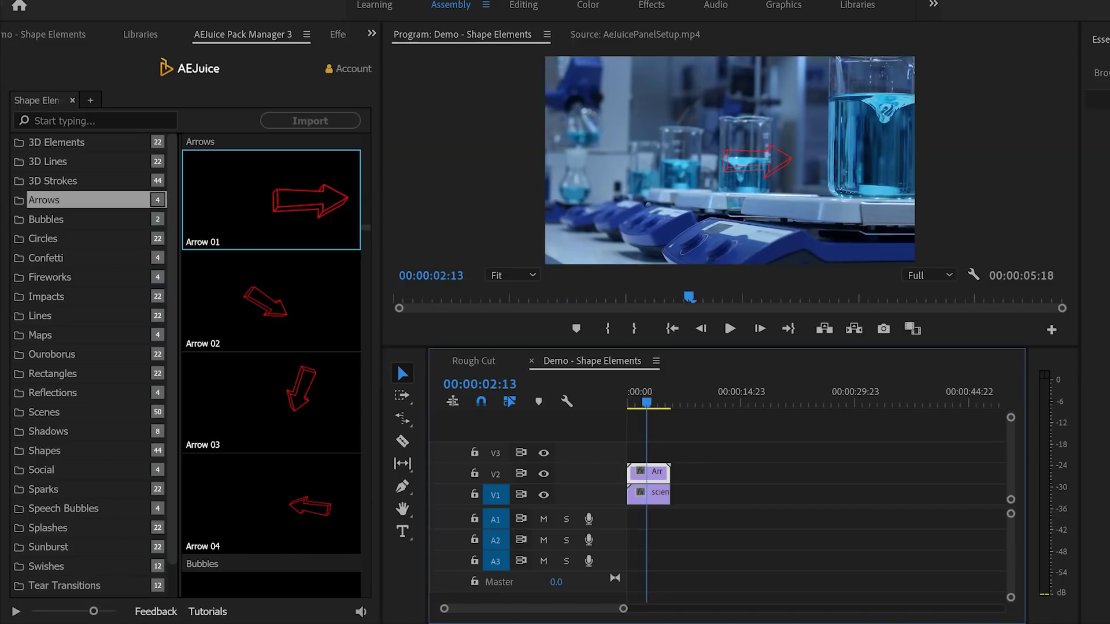
pyautogui.moveTo(649, 404); pyautogui.dragTo(635, 403)
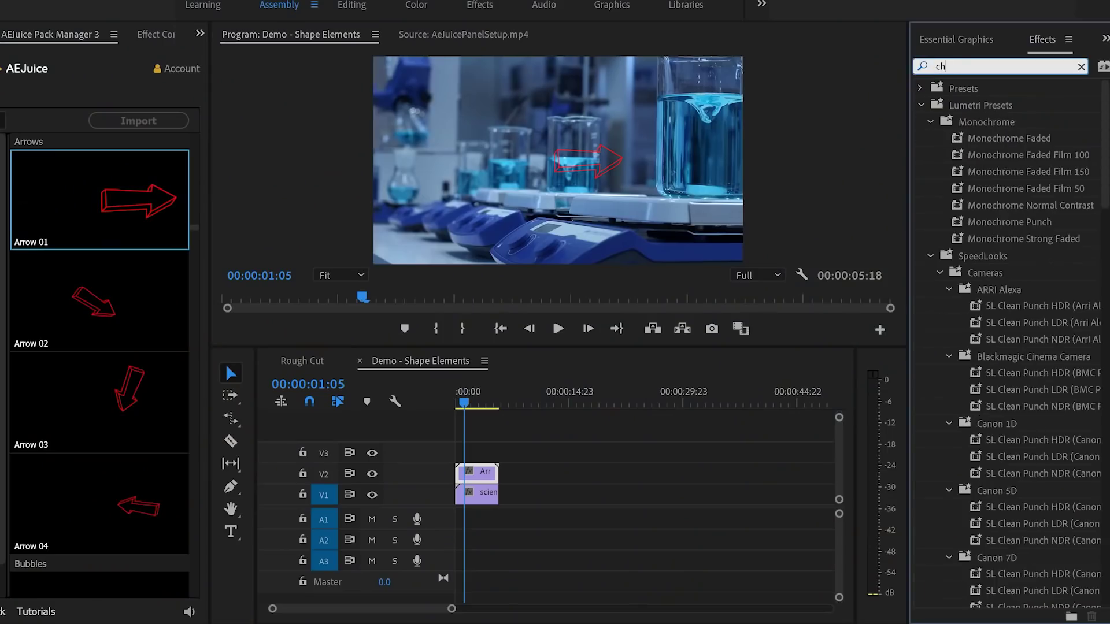
# - Apply Change to Color to the arrow clip, changing red to bright yellow E2F30F
pyautogui.write('ange to')
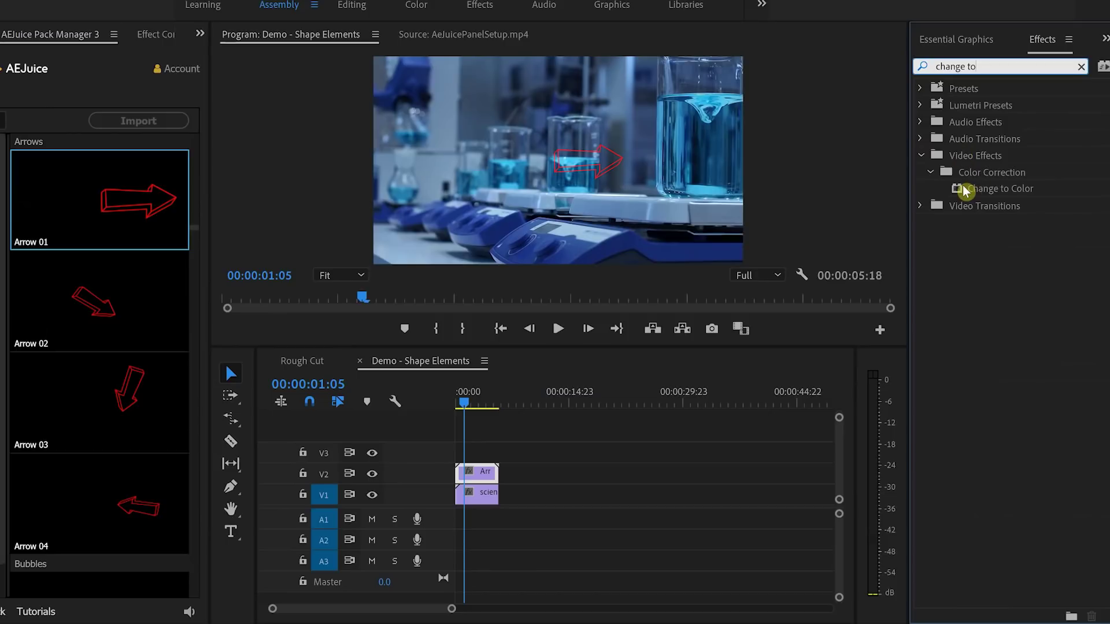
pyautogui.moveTo(965, 191); pyautogui.dragTo(476, 471)
pyautogui.click(143, 313)
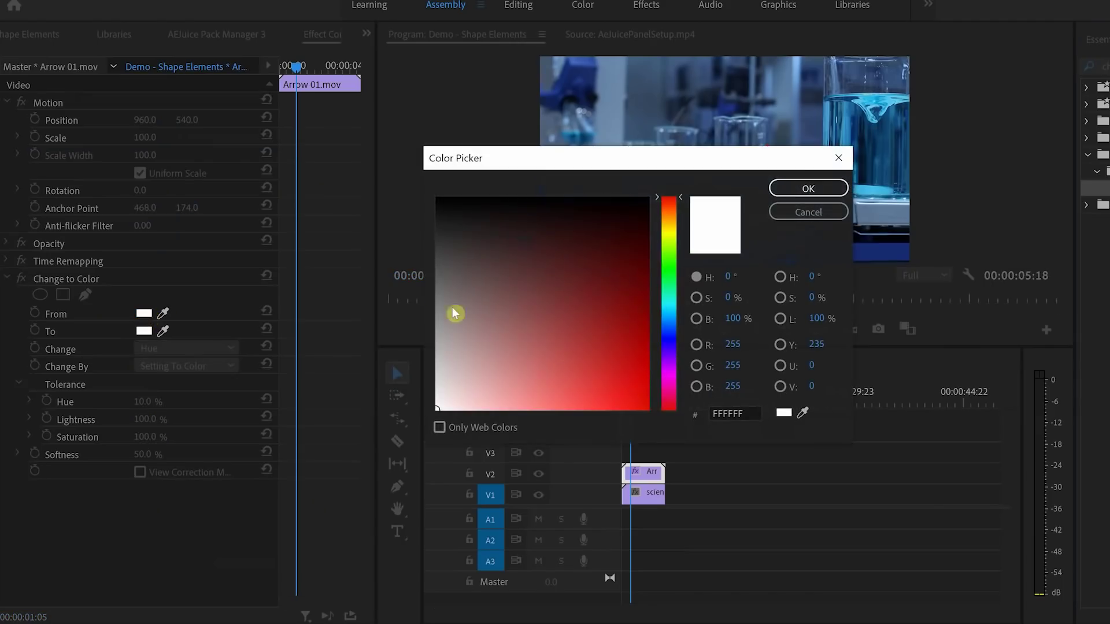
pyautogui.click(641, 405)
pyautogui.click(807, 188)
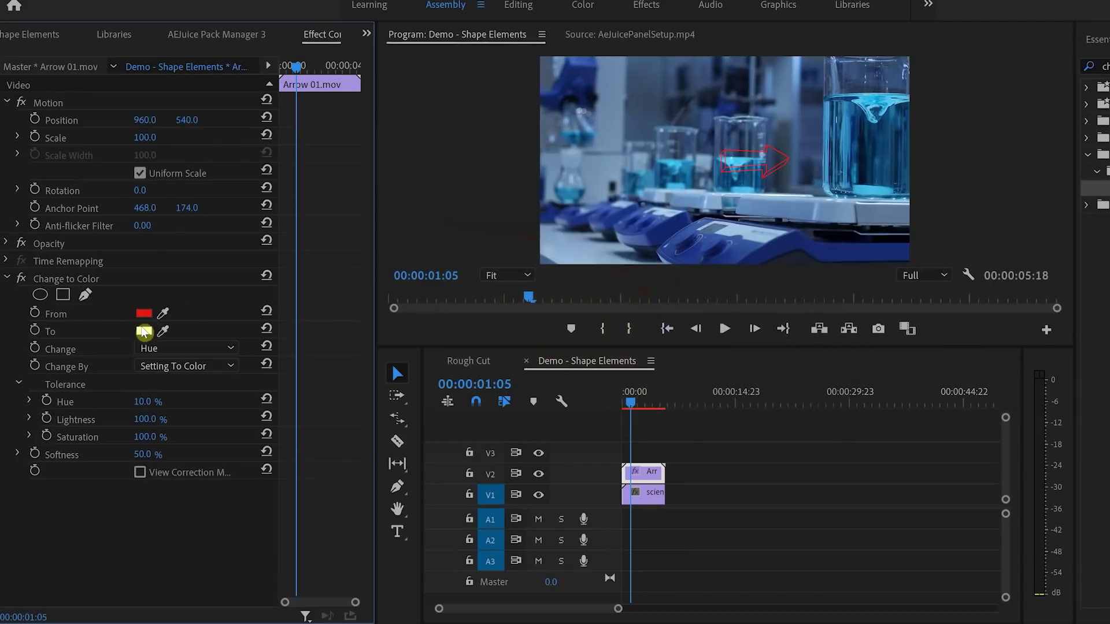
pyautogui.click(144, 331)
pyautogui.click(668, 233)
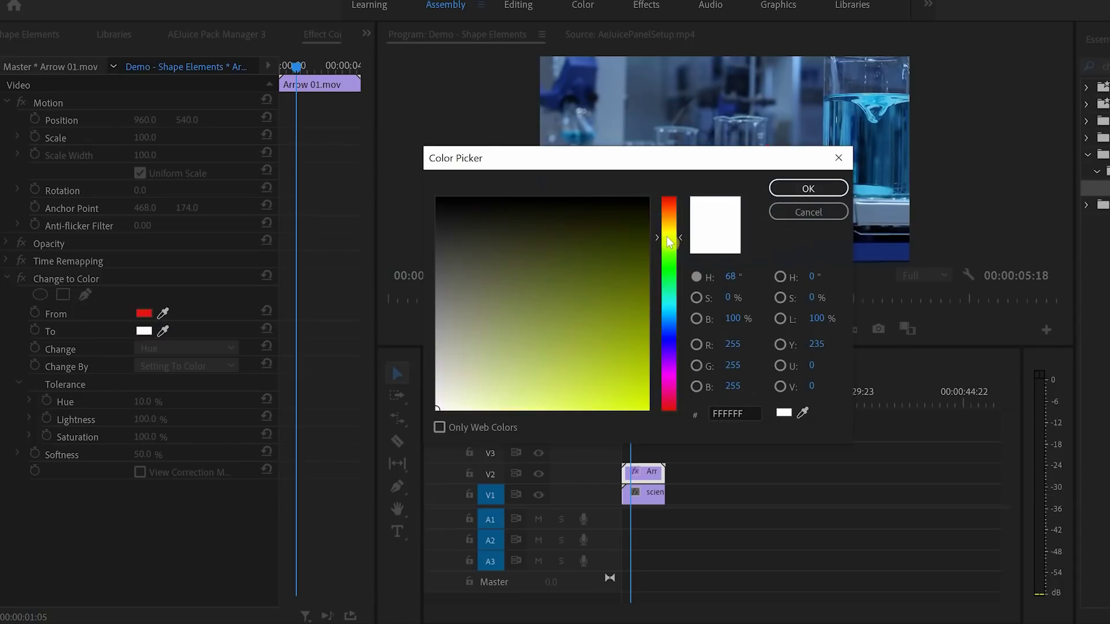
pyautogui.click(636, 400)
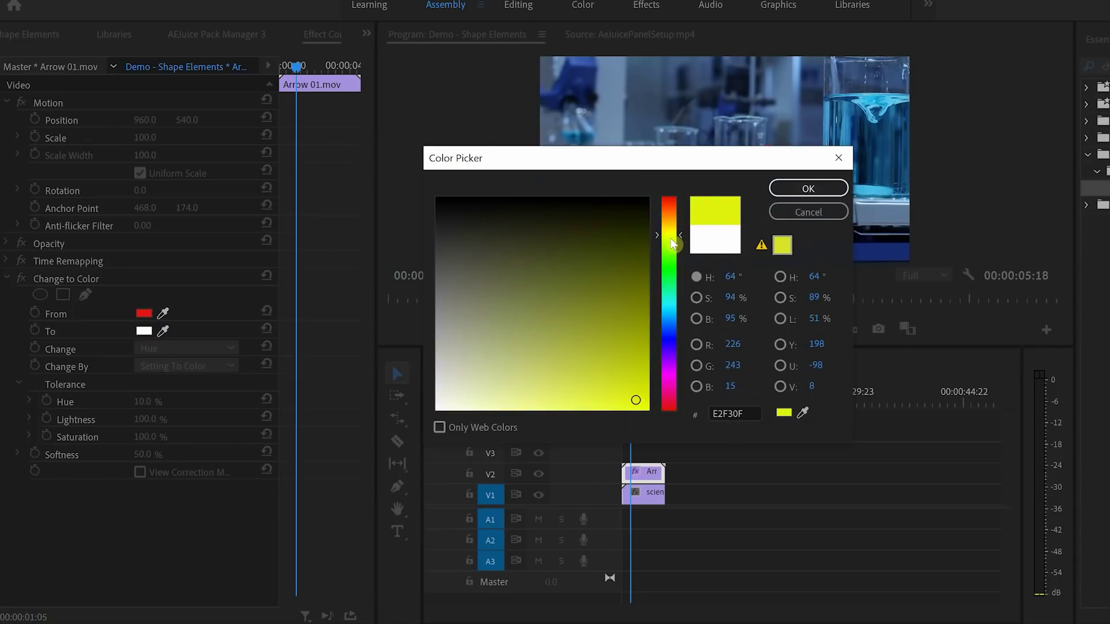
pyautogui.click(808, 189)
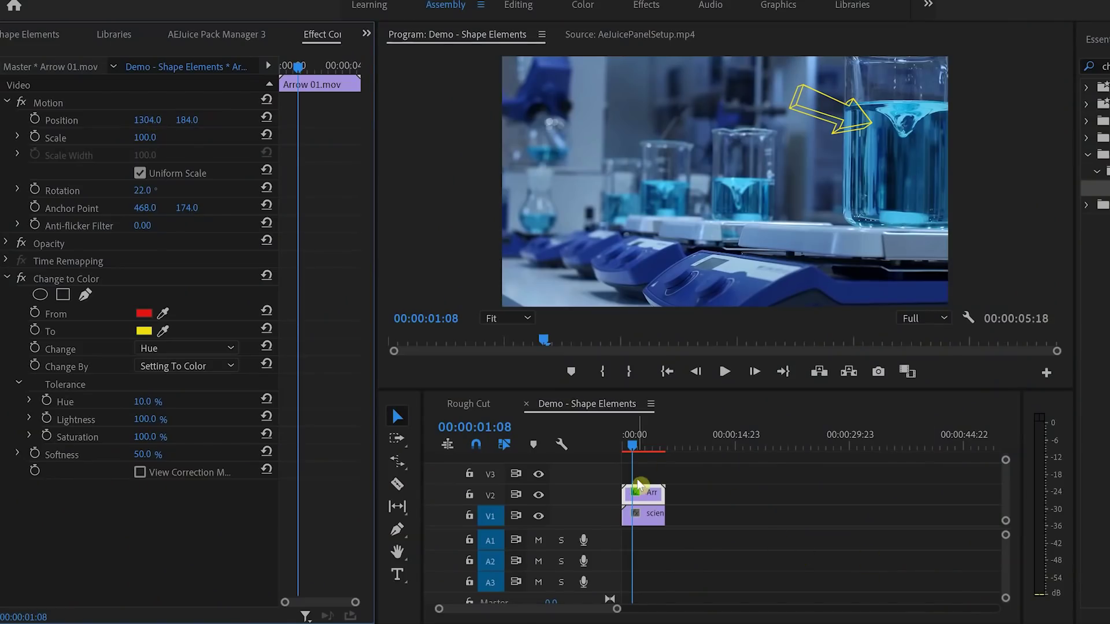
# - Play the sequence to preview the yellow arrow, then return to a frame showing it
pyautogui.click(633, 446)
pyautogui.press('space')
pyautogui.click(611, 448)
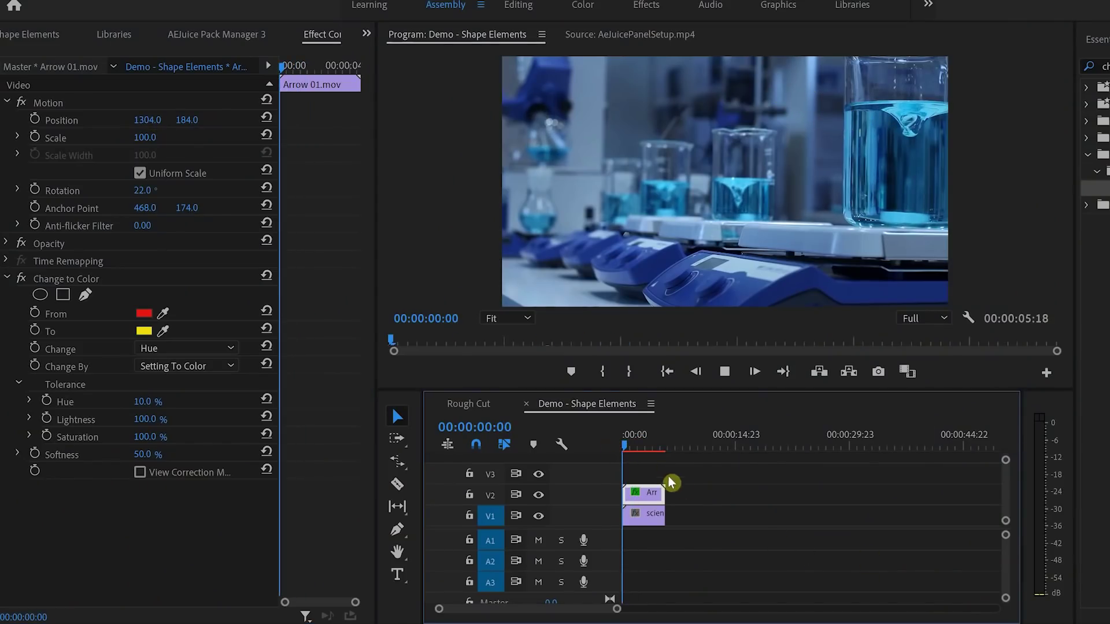
pyautogui.press('space')
pyautogui.moveTo(633, 446); pyautogui.dragTo(630, 446)
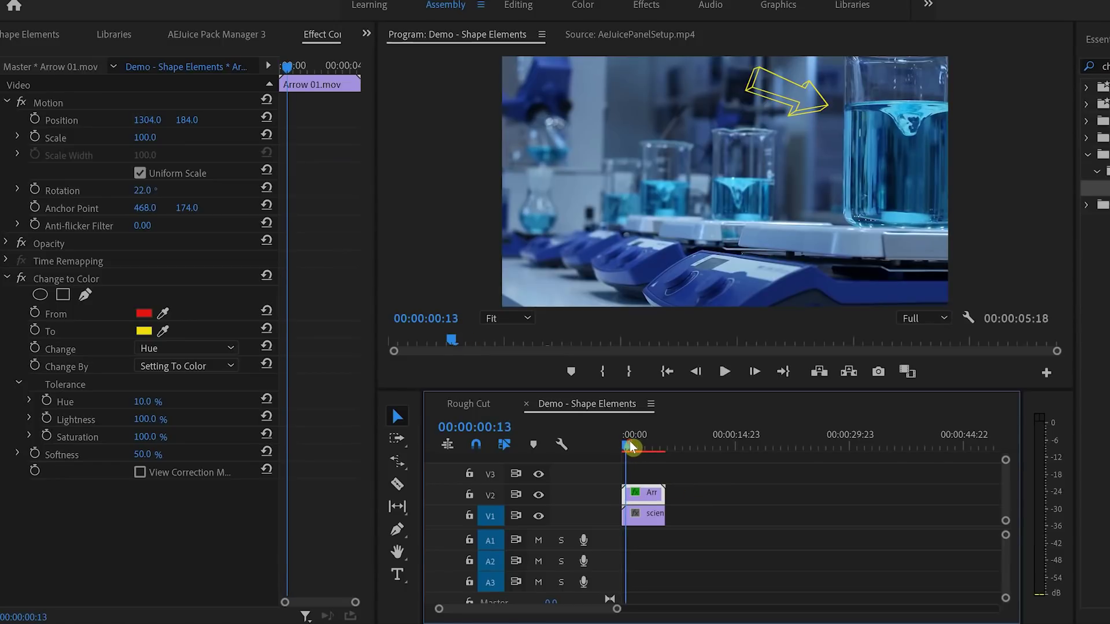
# - Set the arrow's Rotation to 36° to point into the beaker, then replay to check
pyautogui.moveTo(146, 196); pyautogui.dragTo(152, 195)
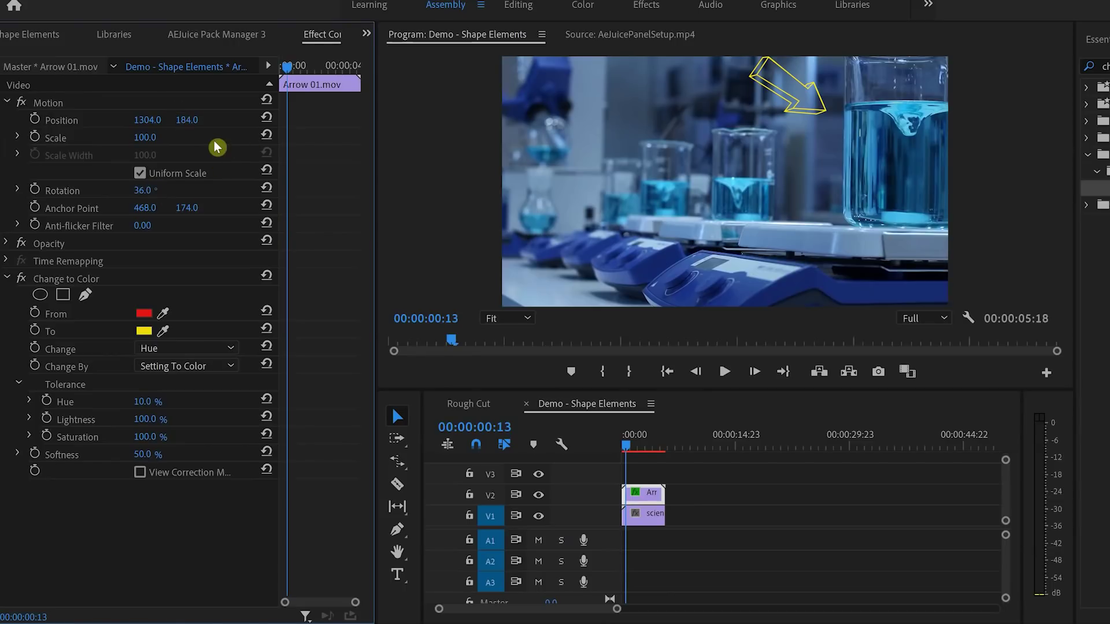
pyautogui.moveTo(627, 445)
pyautogui.mouseDown()
pyautogui.moveTo(663, 435)
pyautogui.moveTo(624, 440)
pyautogui.mouseUp()
pyautogui.press('space')
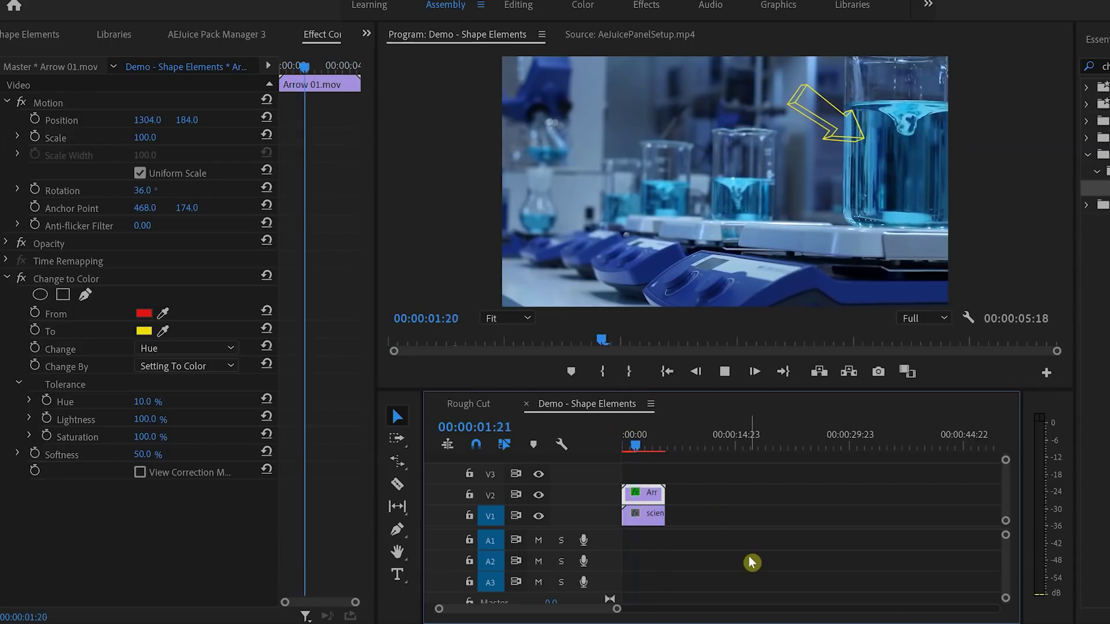